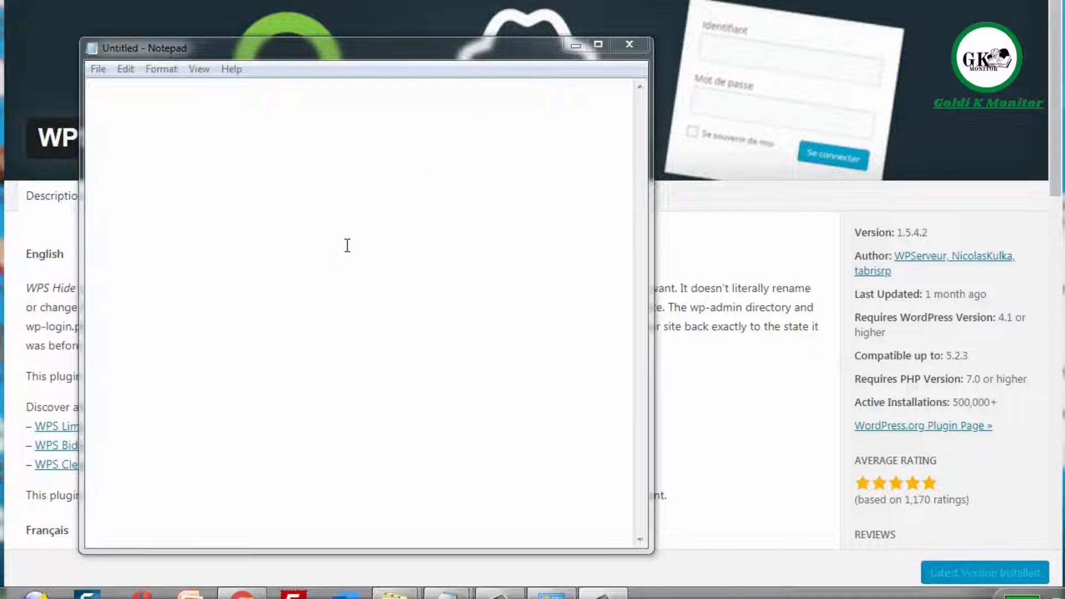
{"action": "left_click", "coordinate": [339, 260]}
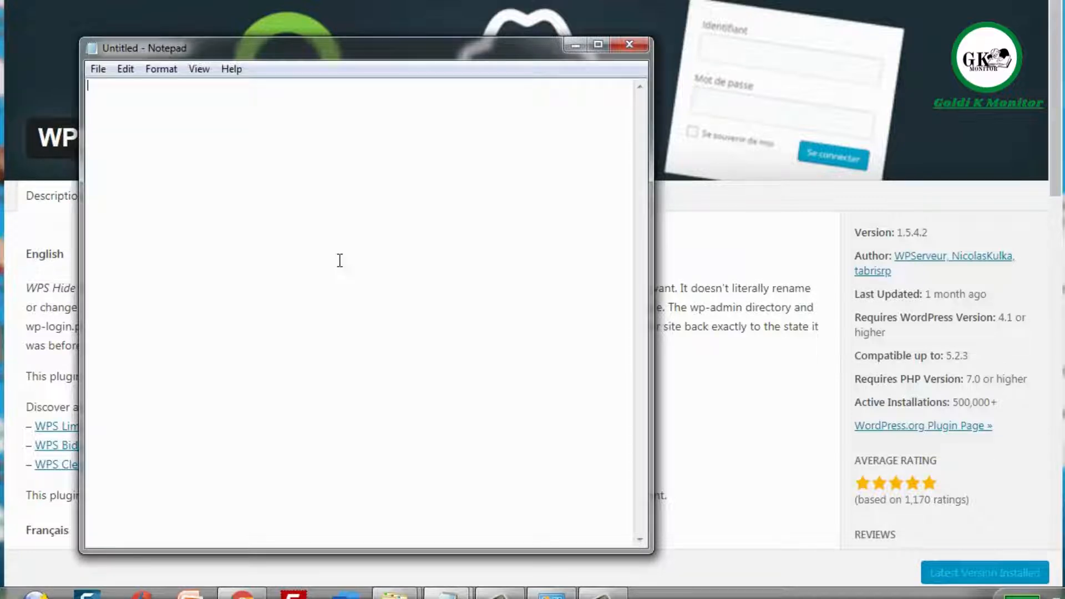
{"action": "key", "text": "Return"}
{"action": "key", "text": "Return"}
{"action": "key", "text": "Return"}
{"action": "key", "text": "Return"}
{"action": "key", "text": "Return"}
{"action": "key", "text": "Return"}
{"action": "type", "text": "www.yourd"}
{"action": "type", "text": "omain.com/"}
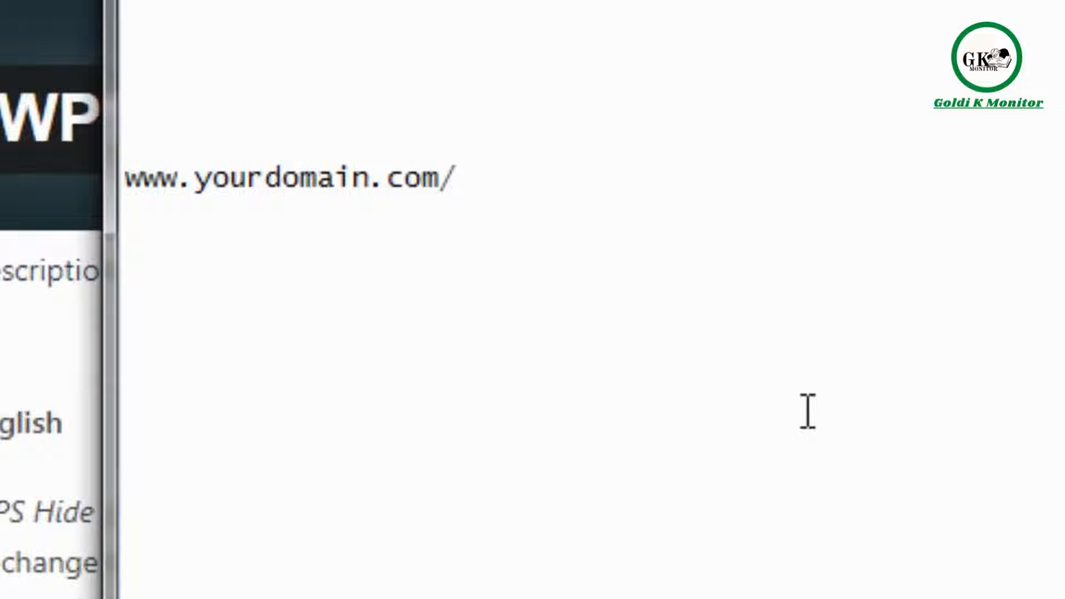
{"action": "type", "text": "wp-a"}
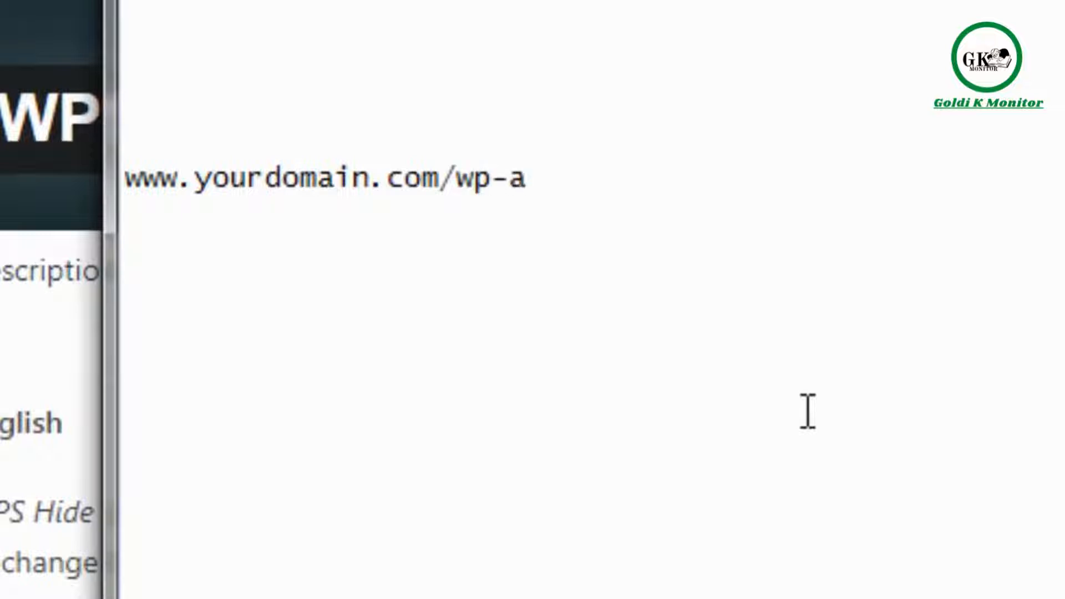
{"action": "type", "text": "dmin"}
{"action": "key", "text": "BackSpace"}
{"action": "type", "text": "min"}
{"action": "key", "text": "shift+Home"}
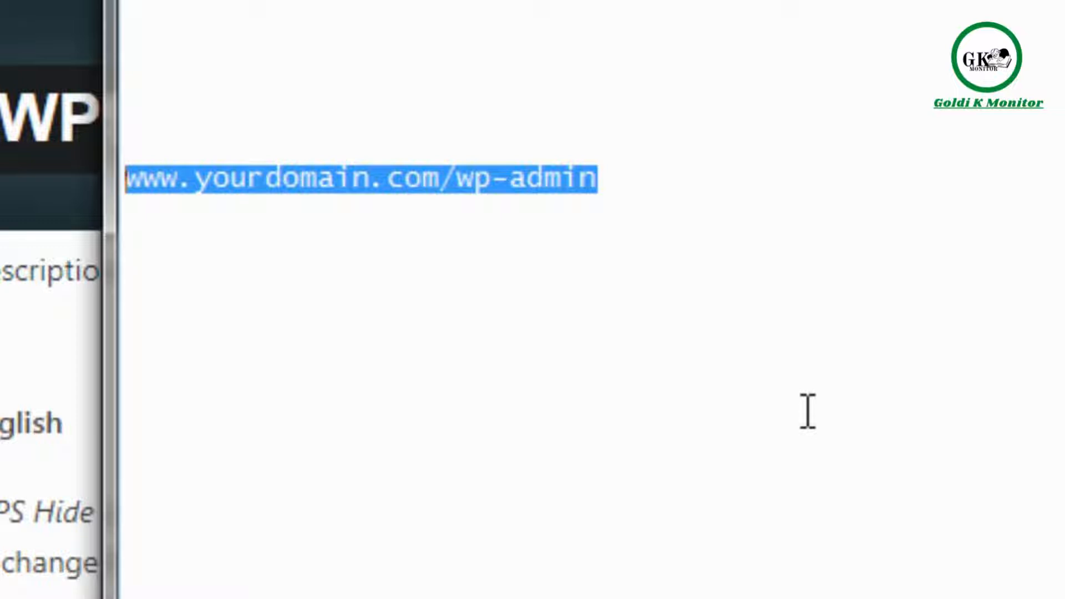
- Replace wp-admin with scudiving in the Notepad address, then switch back to the browser
{"action": "key", "text": "Right"}
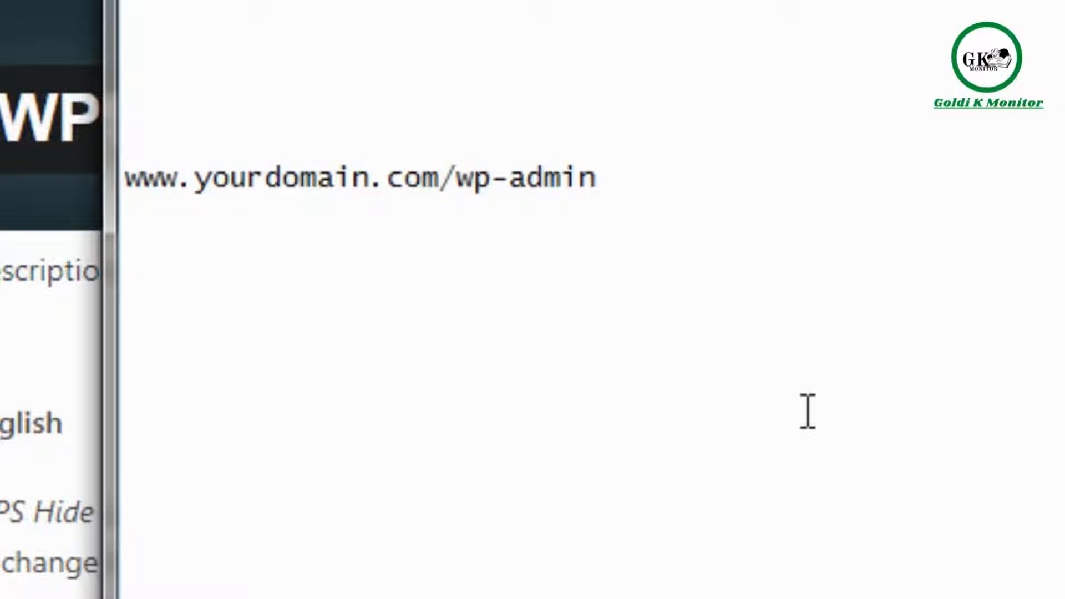
{"action": "left_click", "coordinate": [688, 181]}
{"action": "key", "text": "BackSpace"}
{"action": "key", "text": "BackSpace"}
{"action": "key", "text": "BackSpace"}
{"action": "key", "text": "BackSpace"}
{"action": "key", "text": "BackSpace"}
{"action": "key", "text": "BackSpace"}
{"action": "key", "text": "BackSpace"}
{"action": "key", "text": "BackSpace"}
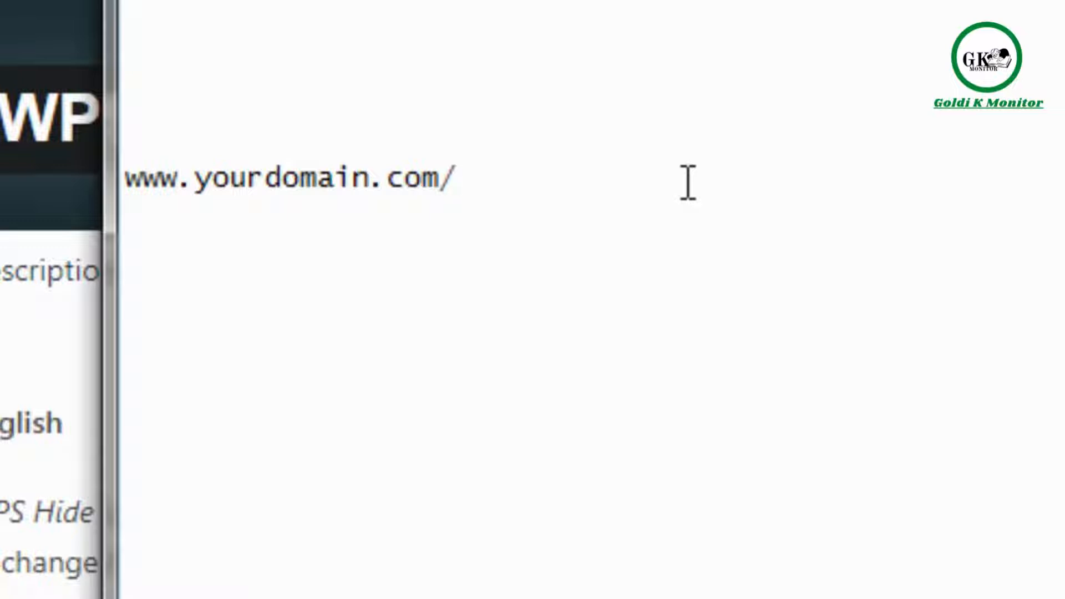
{"action": "type", "text": "scudiving"}
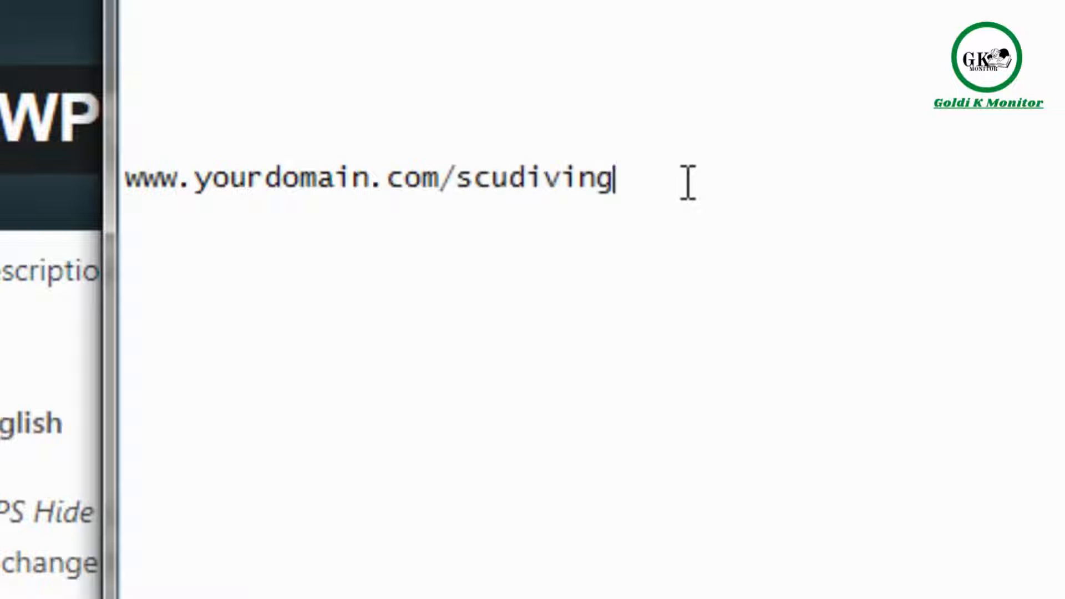
{"action": "key", "text": "shift+Left"}
{"action": "key", "text": "shift+Left"}
{"action": "key", "text": "shift+Left"}
{"action": "key", "text": "shift+Left"}
{"action": "key", "text": "shift+Left"}
{"action": "key", "text": "shift+Left"}
{"action": "key", "text": "shift+Left"}
{"action": "key", "text": "shift+Left"}
{"action": "key", "text": "shift+Left"}
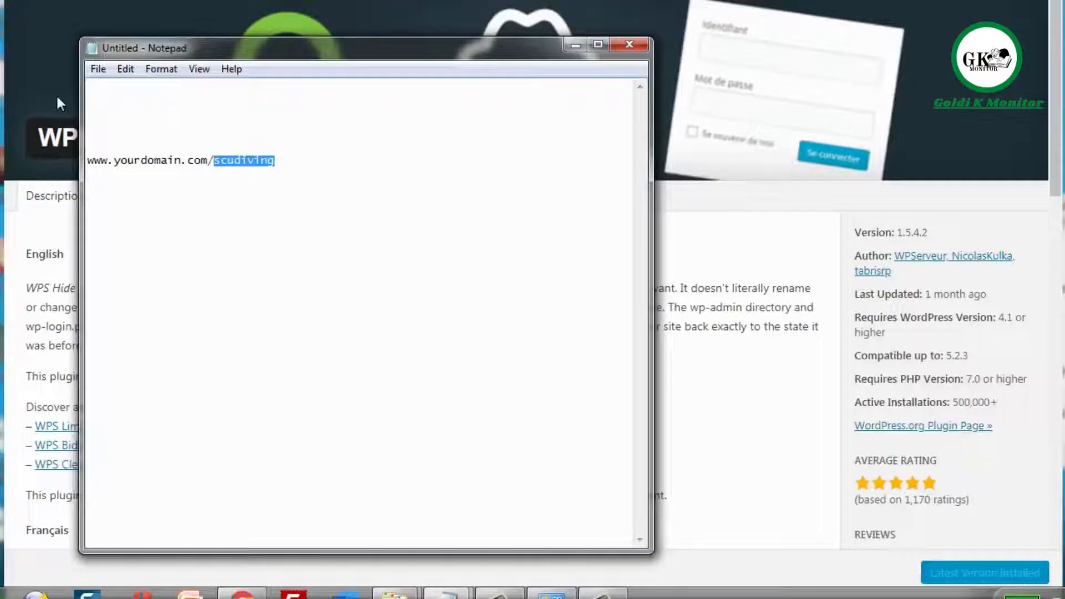
{"action": "left_click", "coordinate": [57, 93]}
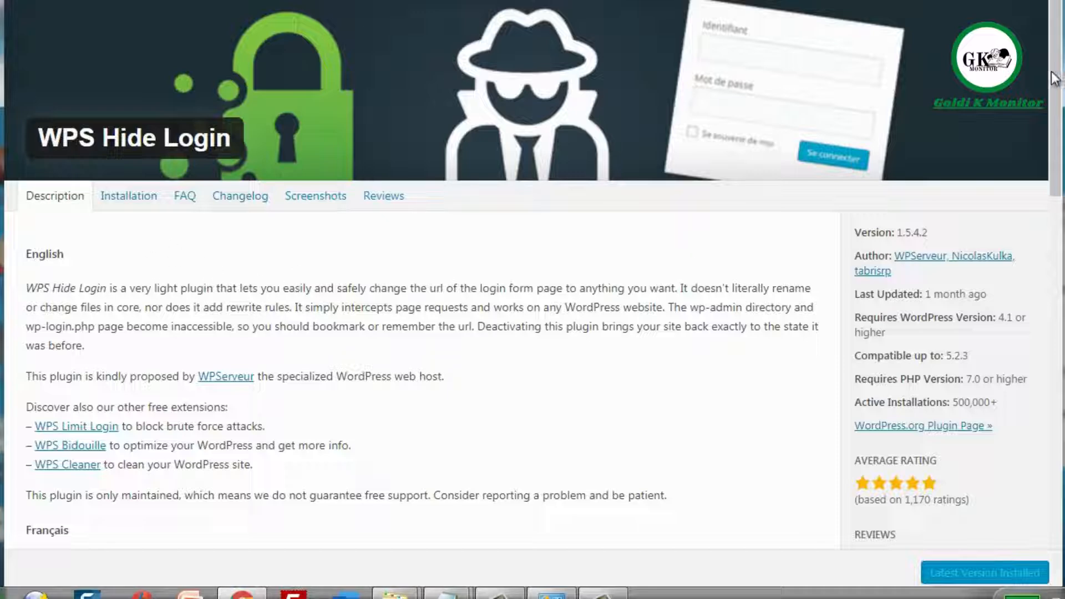
- Browse the WPS Hide Login screenshots of its login URL setting, then bring back the Notepad note
{"action": "left_click_drag", "start_coordinate": [1053, 81], "coordinate": [1038, 146]}
{"action": "scroll", "coordinate": [1036, 139], "scroll_direction": "up", "scroll_amount": 1}
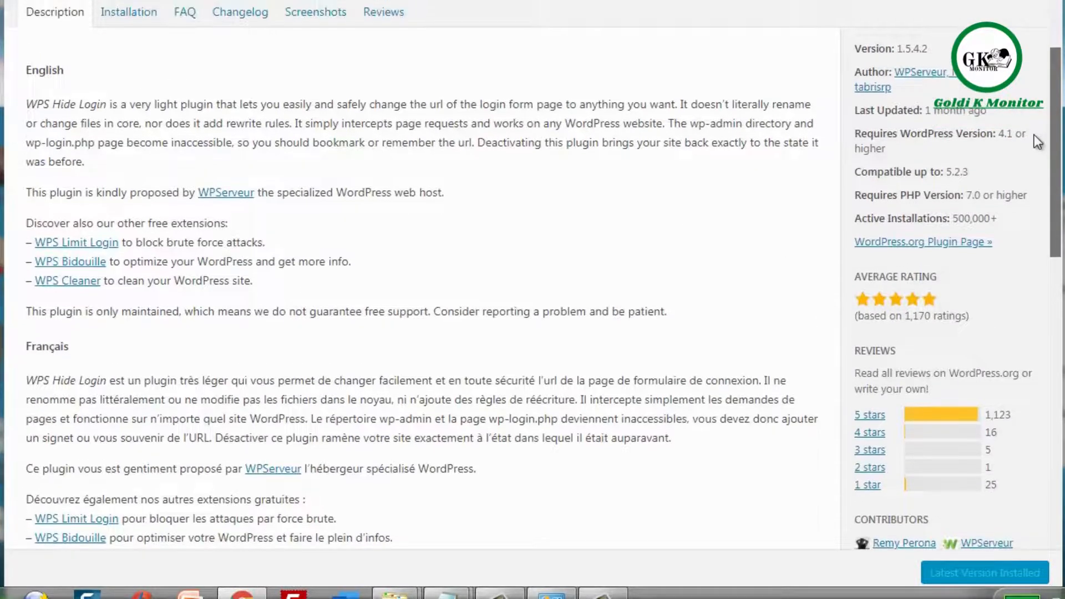
{"action": "left_click", "coordinate": [300, 23]}
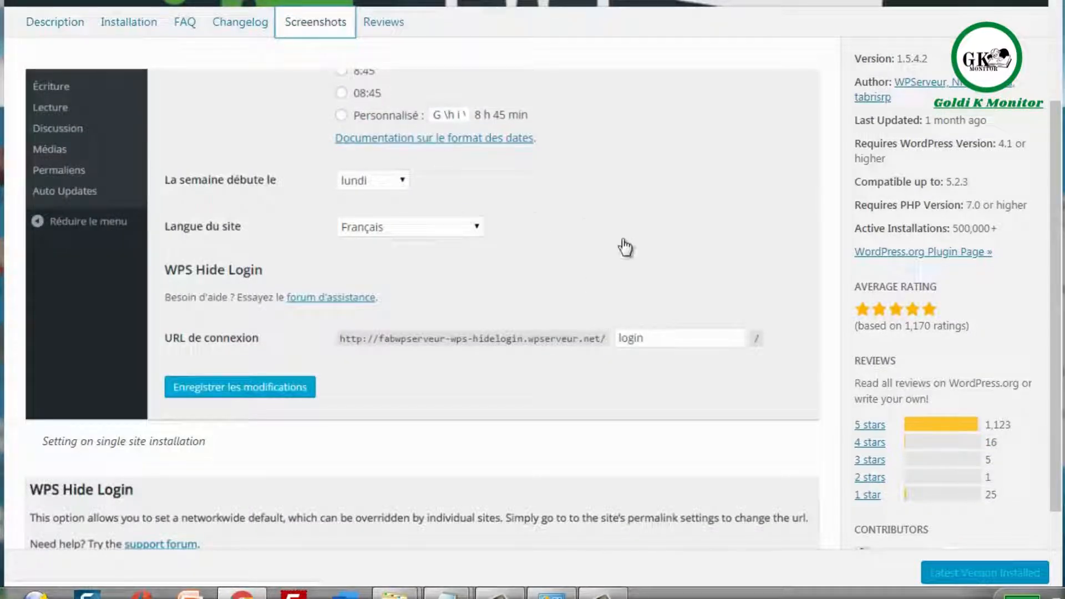
{"action": "scroll", "coordinate": [1059, 211], "scroll_direction": "down", "scroll_amount": 2}
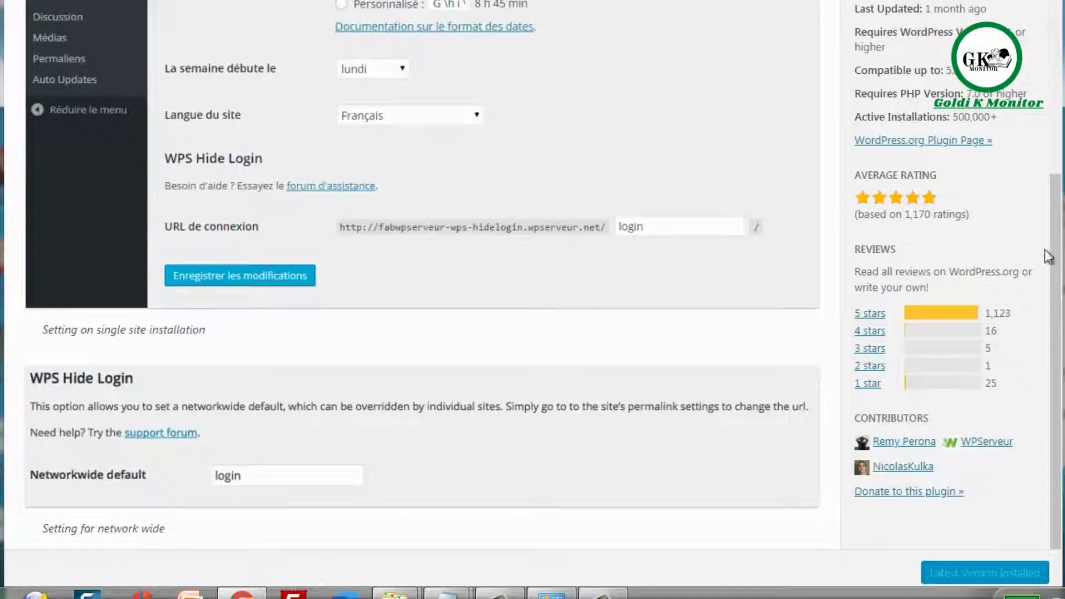
{"action": "scroll", "coordinate": [1057, 217], "scroll_direction": "up", "scroll_amount": 1}
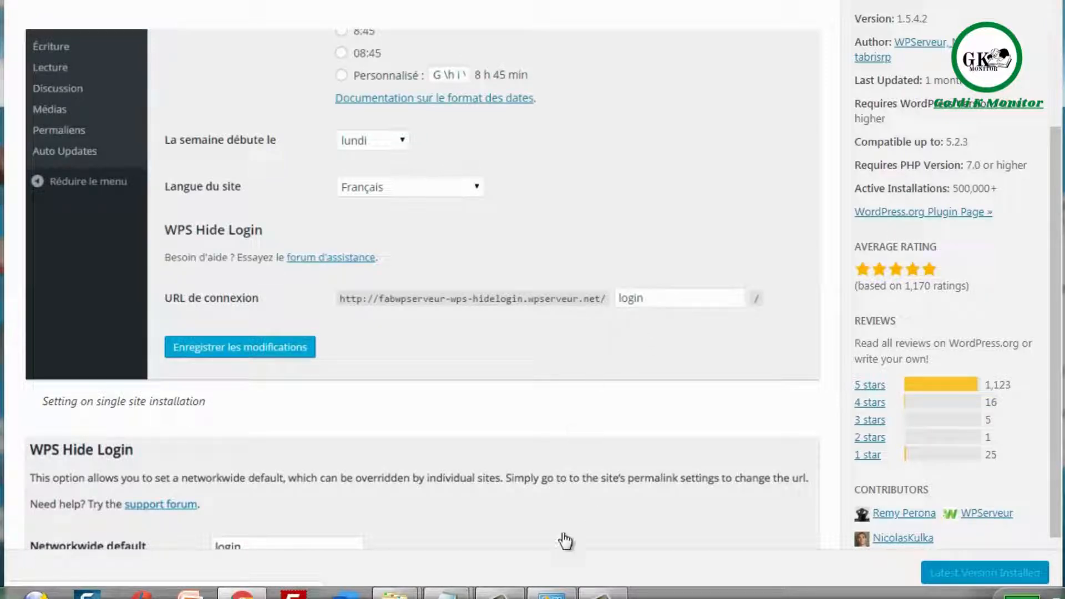
{"action": "mouse_move", "coordinate": [486, 593]}
{"action": "left_click", "coordinate": [525, 540]}
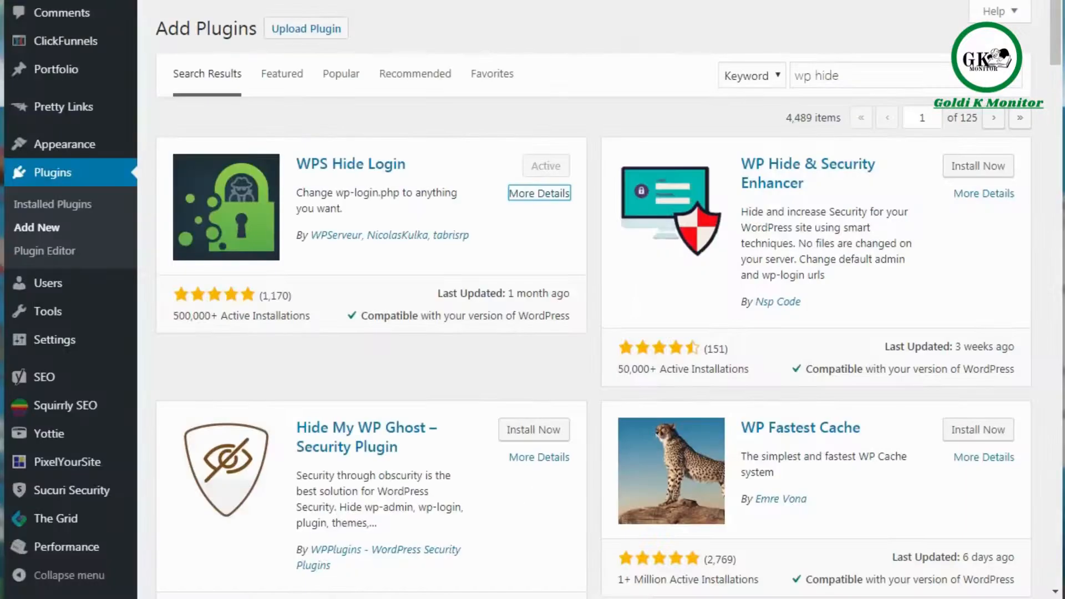
- Start a new Add Plugins search for 'security' in the search box
{"action": "left_click", "coordinate": [288, 121]}
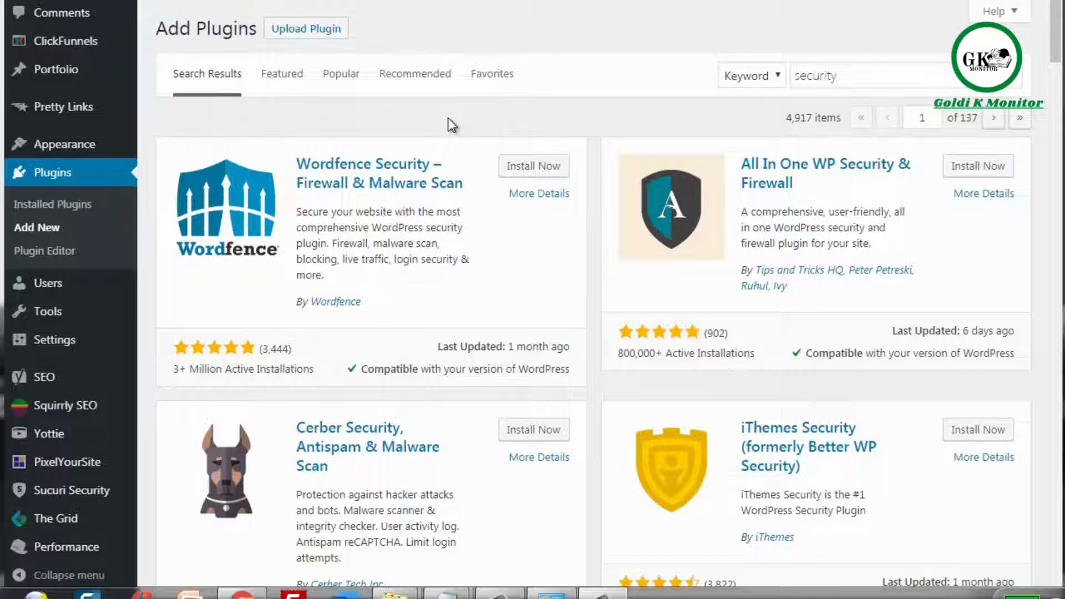
{"action": "scroll", "coordinate": [590, 114], "scroll_direction": "up", "scroll_amount": 2}
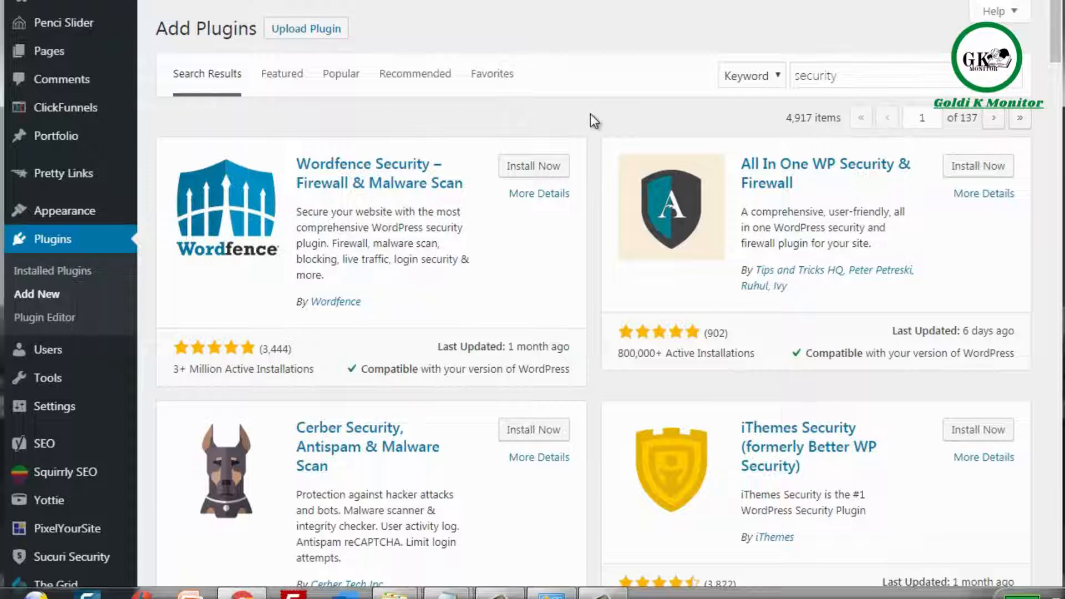
{"action": "left_click", "coordinate": [316, 31]}
{"action": "scroll", "coordinate": [589, 128], "scroll_direction": "down", "scroll_amount": 3}
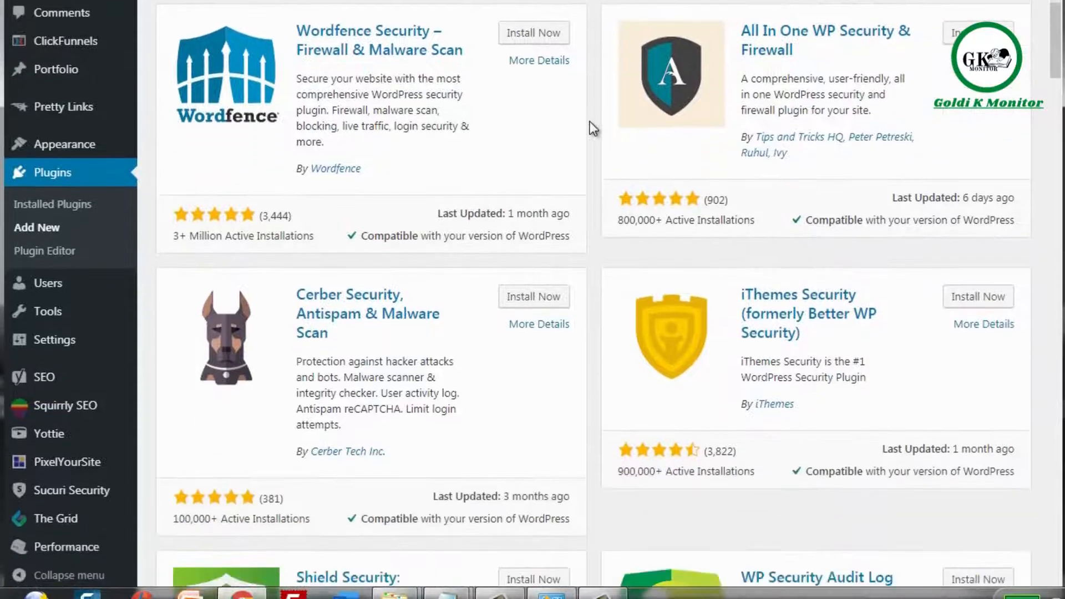
{"action": "scroll", "coordinate": [590, 121], "scroll_direction": "up", "scroll_amount": 1}
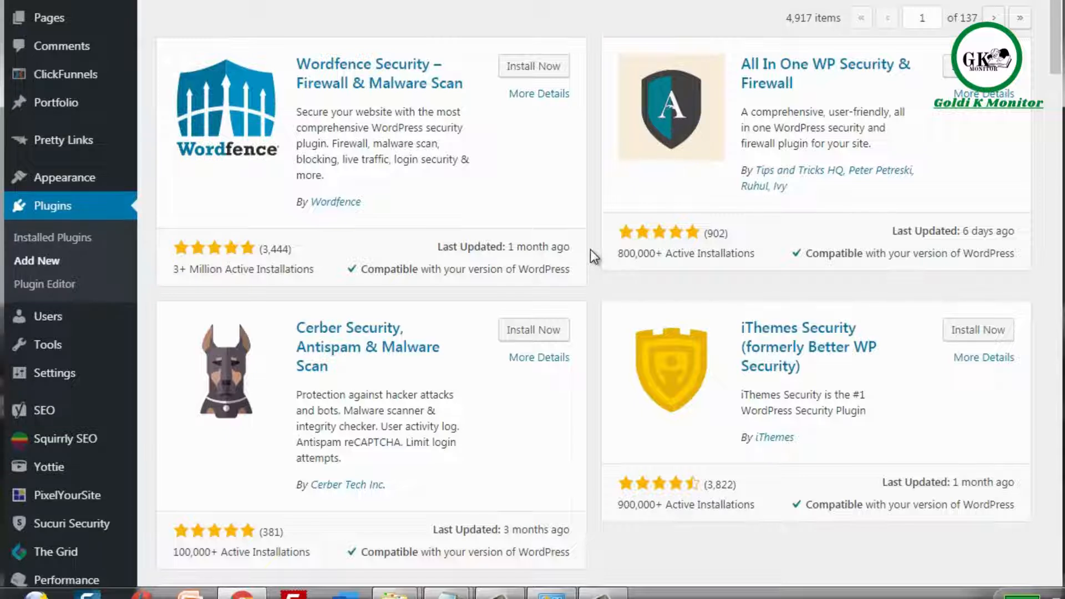
{"action": "scroll", "coordinate": [590, 248], "scroll_direction": "up", "scroll_amount": 2}
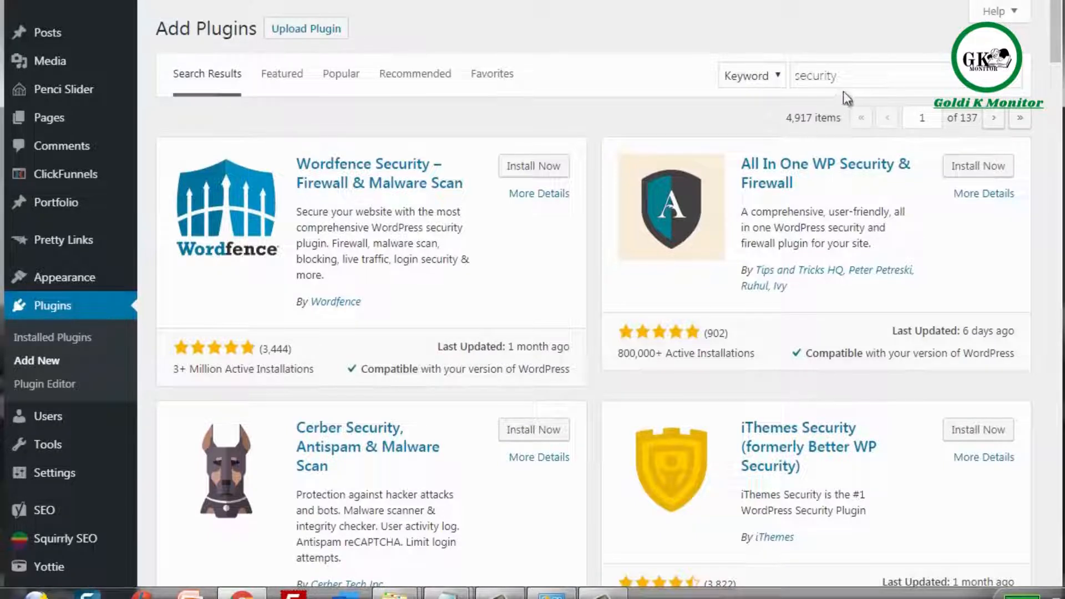
- Search plugins for 'sucuri' and open Sucuri's website from the Sucuri Security result
{"action": "left_click_drag", "start_coordinate": [851, 77], "coordinate": [750, 78]}
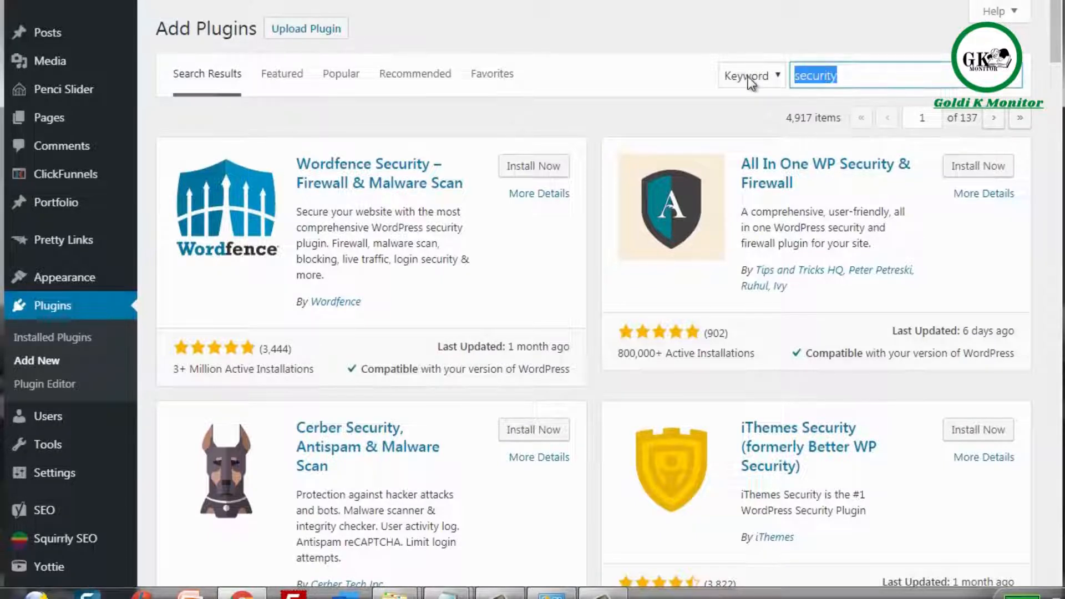
{"action": "type", "text": "suc"}
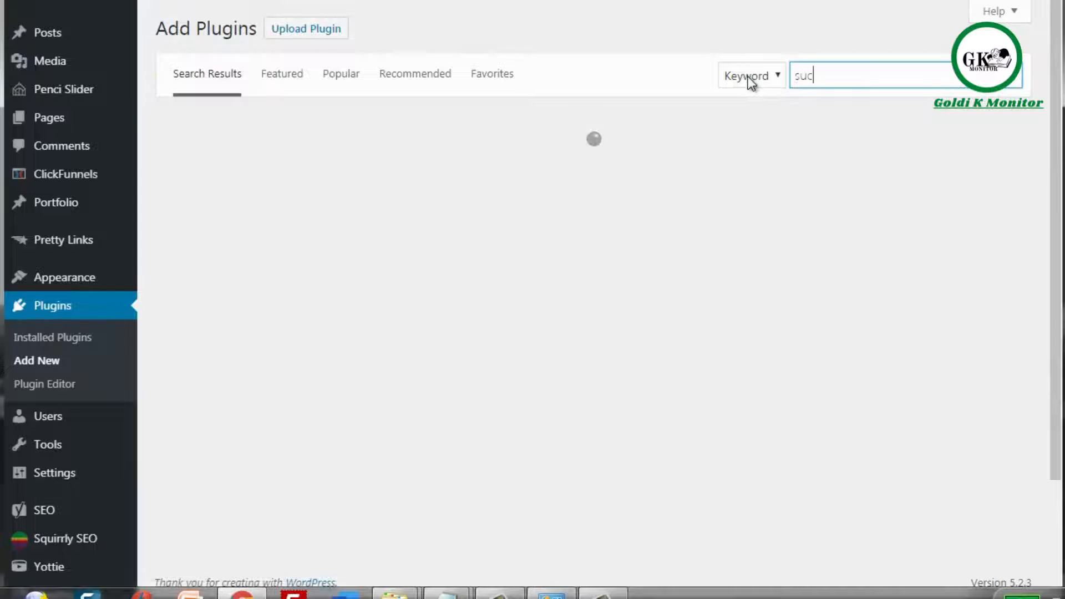
{"action": "type", "text": "uri"}
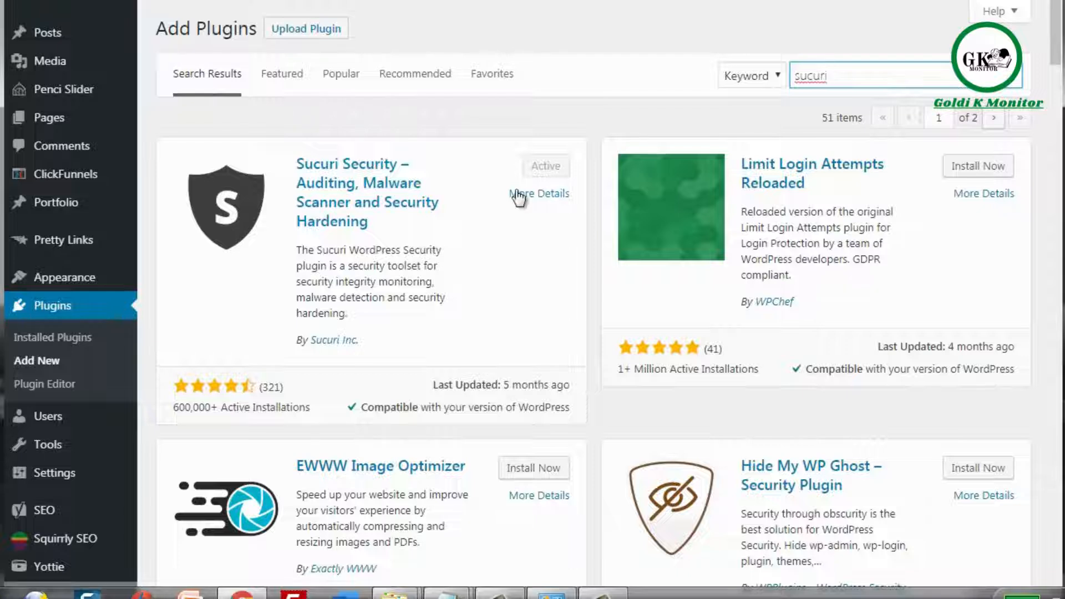
{"action": "left_click", "coordinate": [592, 191]}
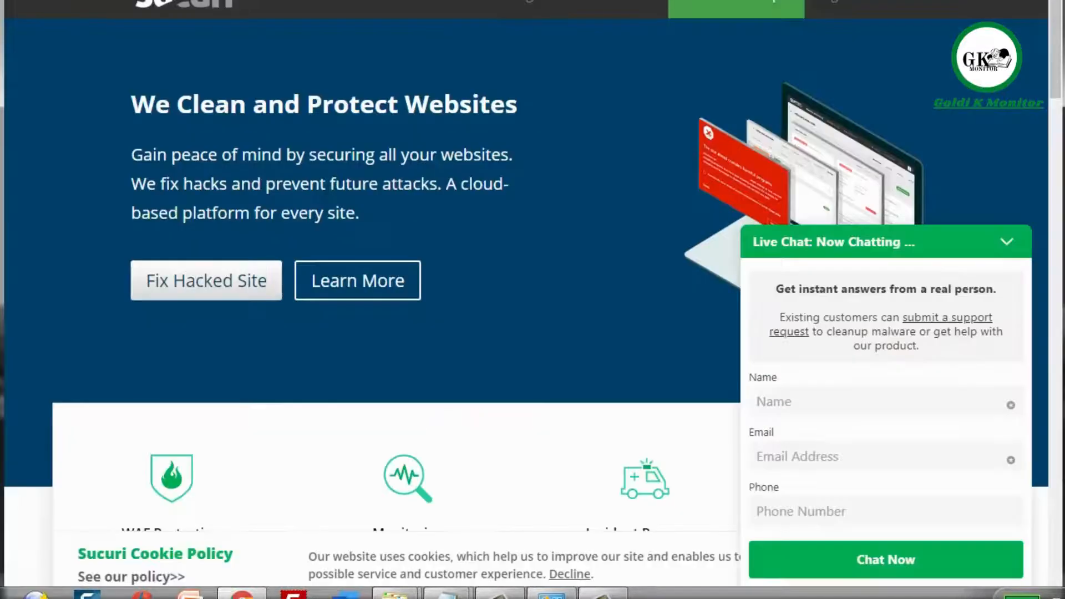
- Minimise the Live Chat window so 'We Clean and Protect Websites' is uncovered
{"action": "left_click", "coordinate": [1008, 241]}
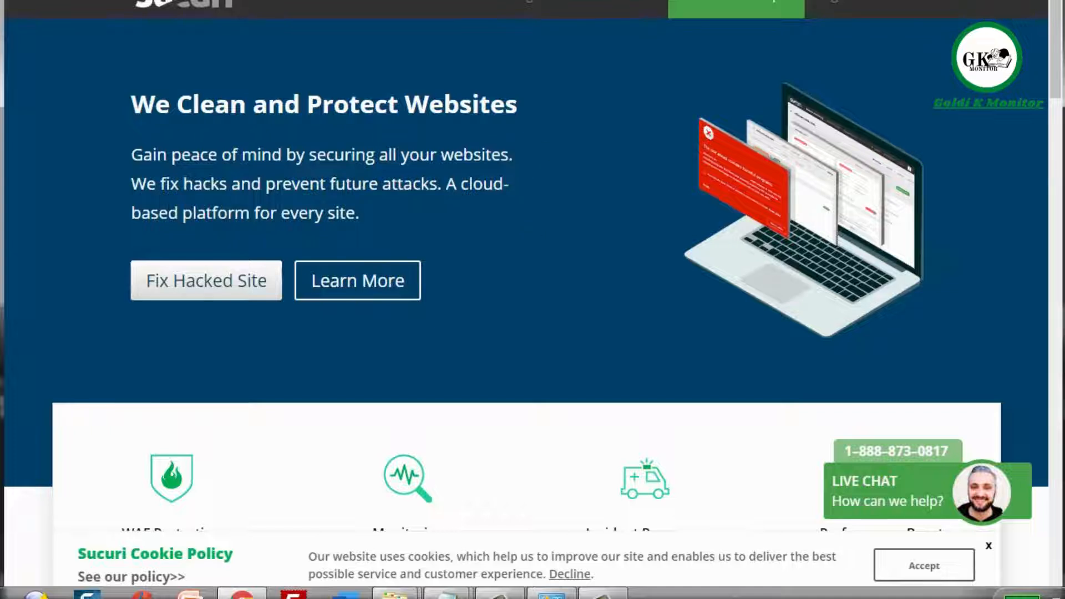
- Scroll through the Basic, Pro and Business plan comparison table to review their features
{"action": "scroll", "coordinate": [533, 300], "scroll_direction": "up", "scroll_amount": 1}
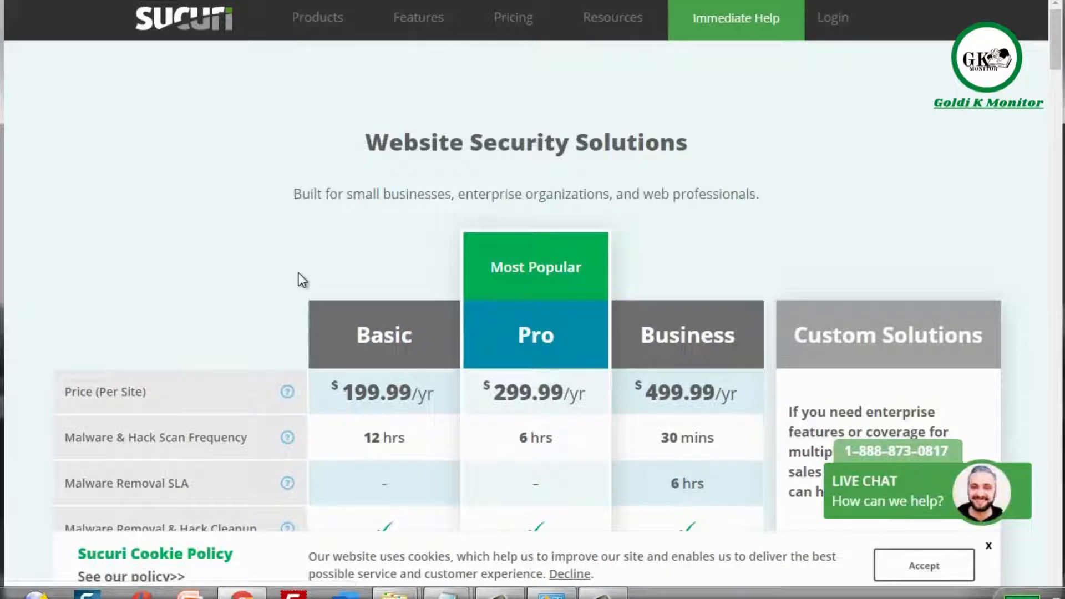
{"action": "scroll", "coordinate": [298, 273], "scroll_direction": "down", "scroll_amount": 3}
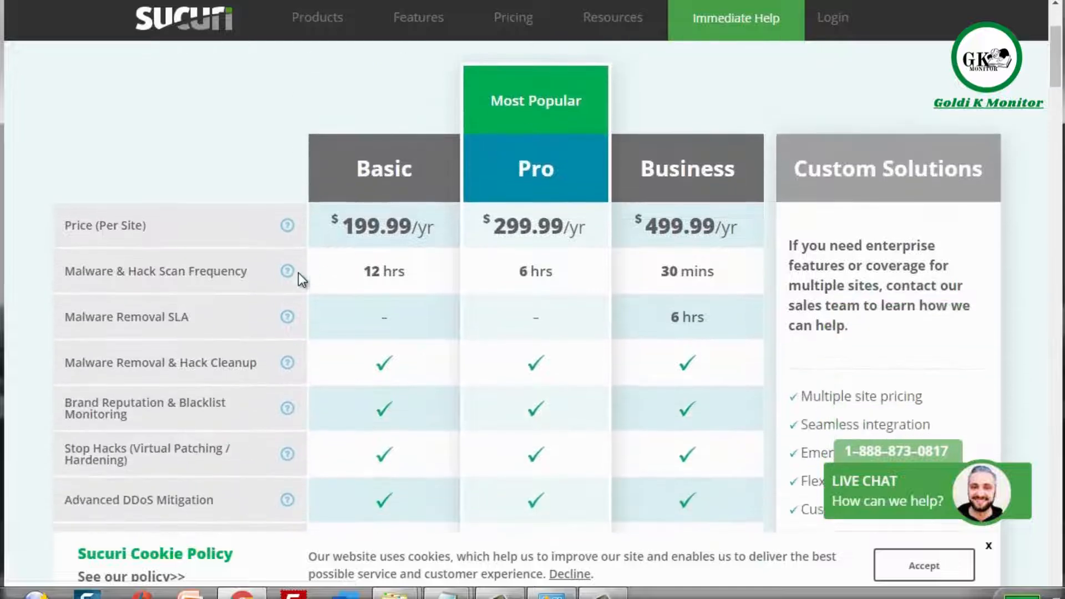
{"action": "scroll", "coordinate": [299, 273], "scroll_direction": "down", "scroll_amount": 1}
{"action": "scroll", "coordinate": [298, 273], "scroll_direction": "up", "scroll_amount": 1}
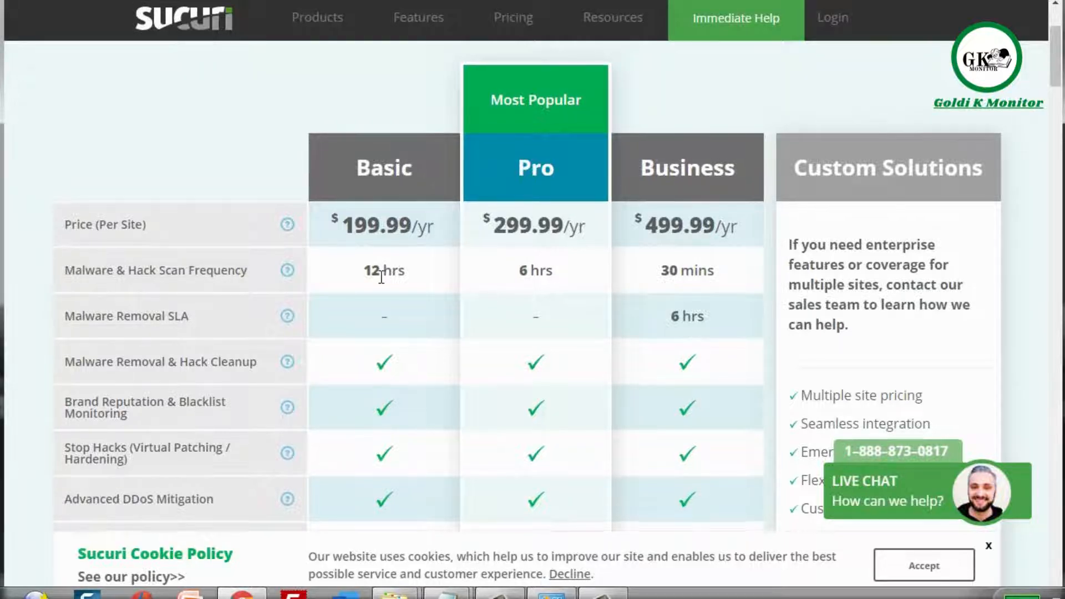
{"action": "scroll", "coordinate": [382, 280], "scroll_direction": "down", "scroll_amount": 2}
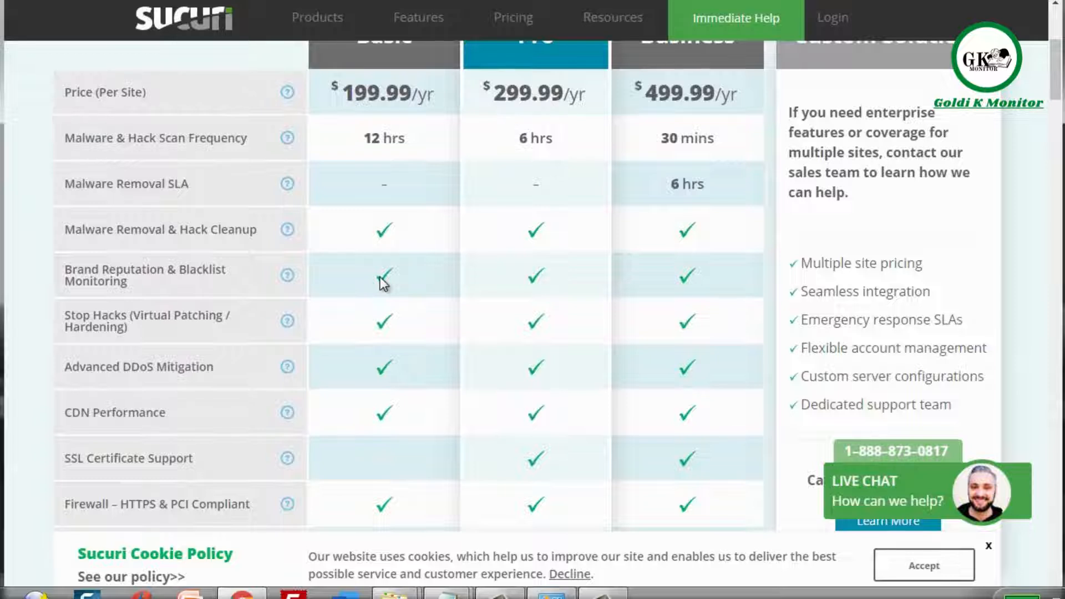
{"action": "scroll", "coordinate": [383, 283], "scroll_direction": "down", "scroll_amount": 1}
{"action": "scroll", "coordinate": [380, 280], "scroll_direction": "down", "scroll_amount": 1}
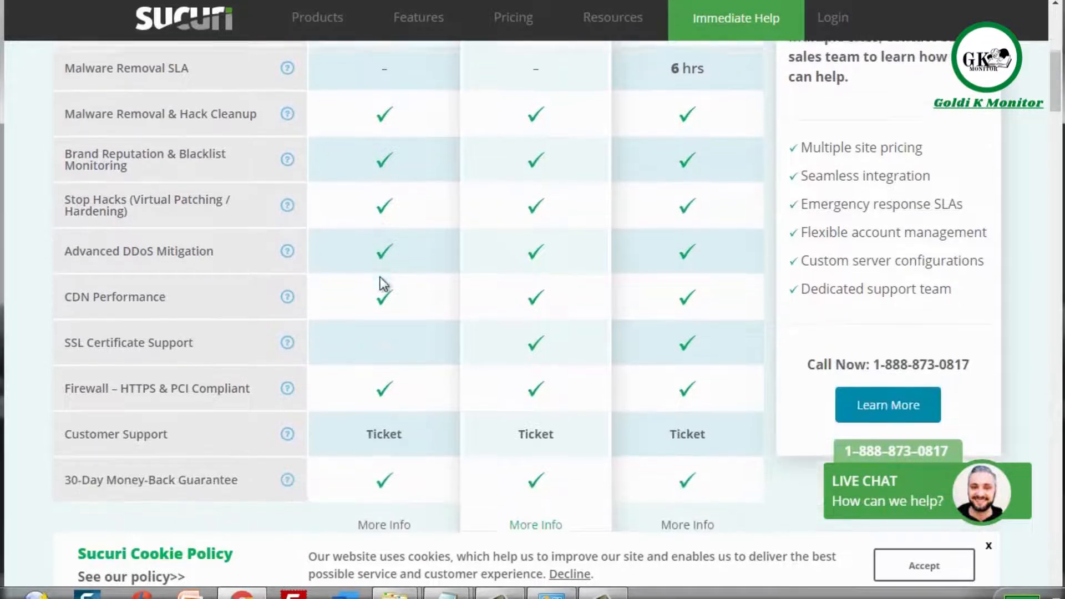
{"action": "scroll", "coordinate": [380, 280], "scroll_direction": "down", "scroll_amount": 1}
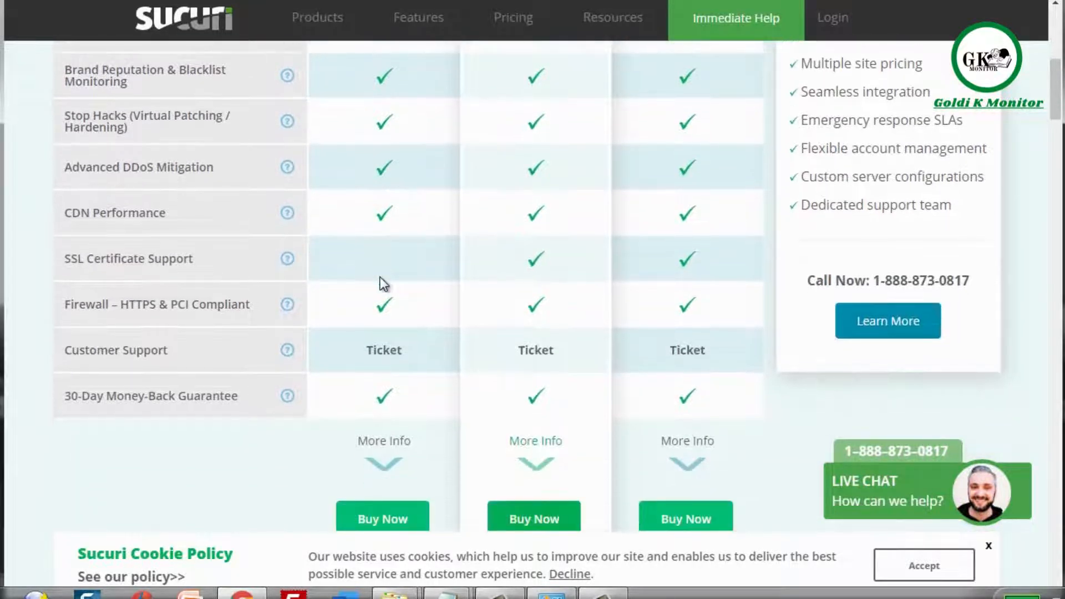
{"action": "scroll", "coordinate": [380, 278], "scroll_direction": "up", "scroll_amount": 3}
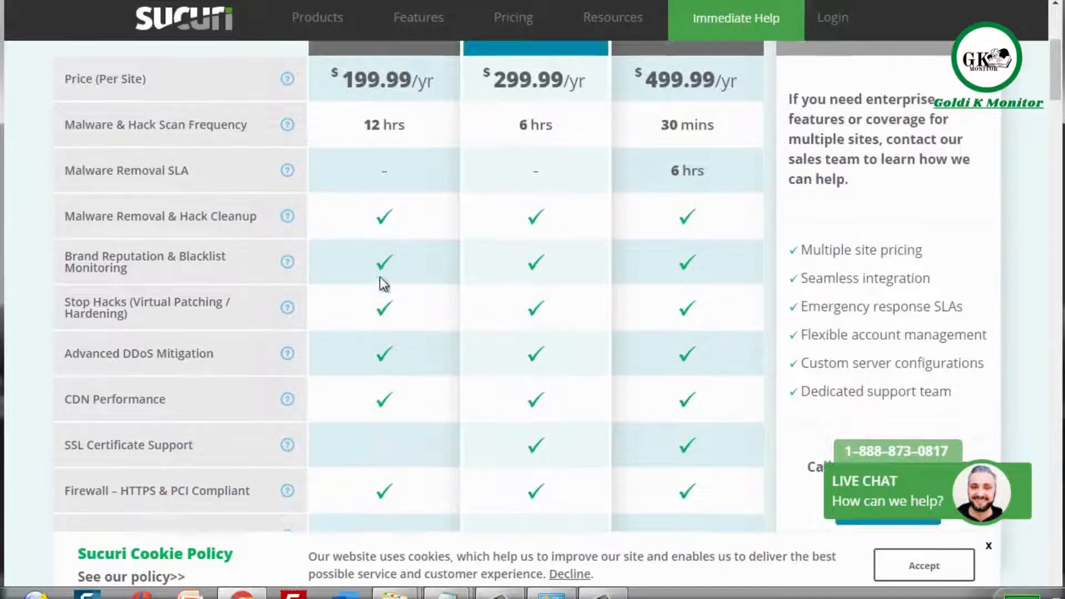
{"action": "scroll", "coordinate": [380, 280], "scroll_direction": "down", "scroll_amount": 1}
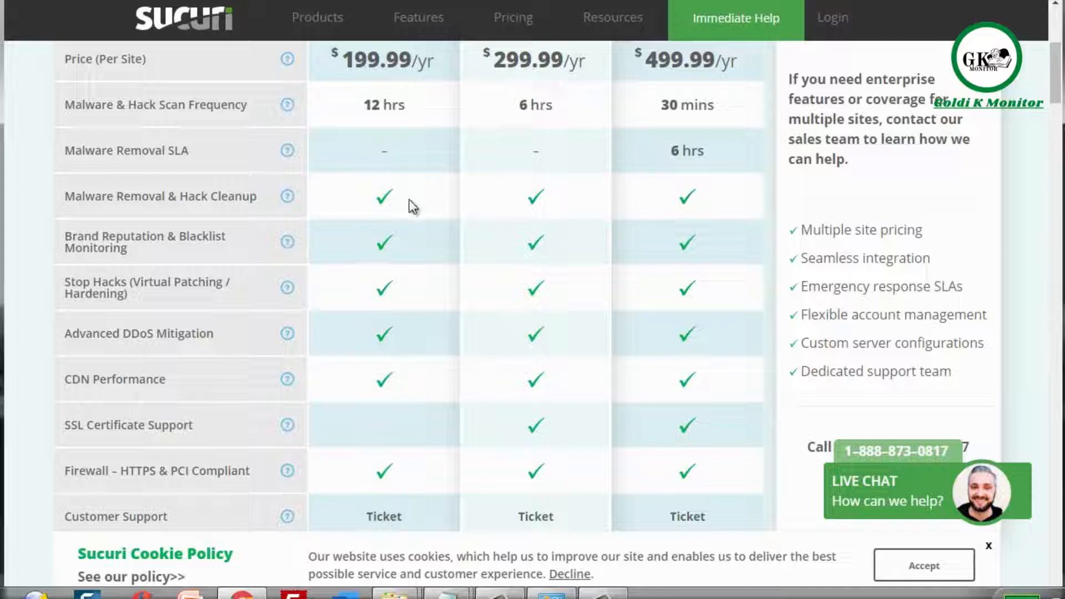
{"action": "scroll", "coordinate": [409, 199], "scroll_direction": "down", "scroll_amount": 3}
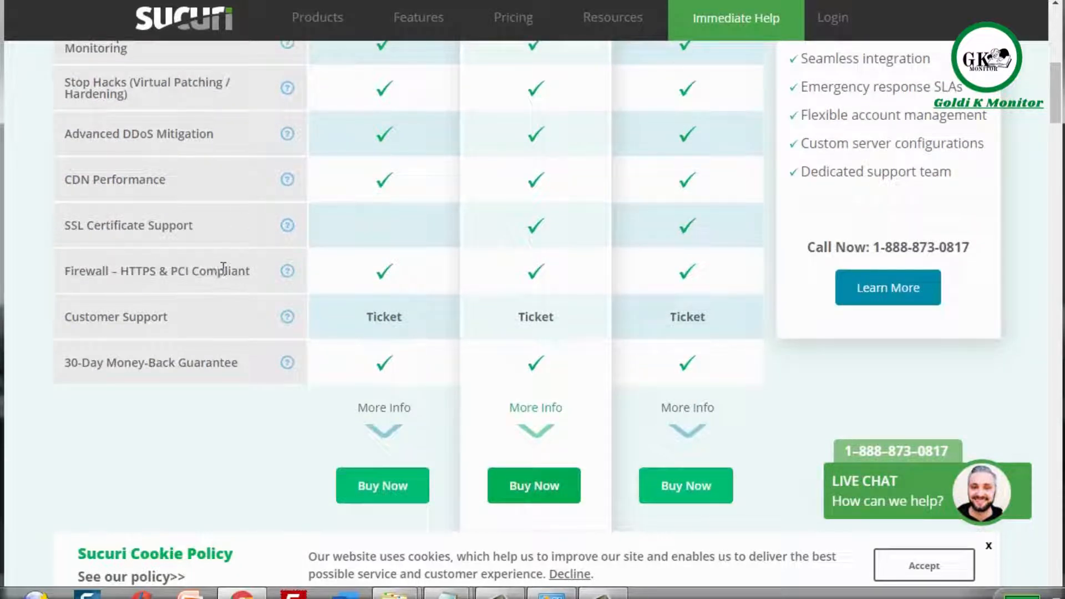
{"action": "scroll", "coordinate": [363, 272], "scroll_direction": "up", "scroll_amount": 2}
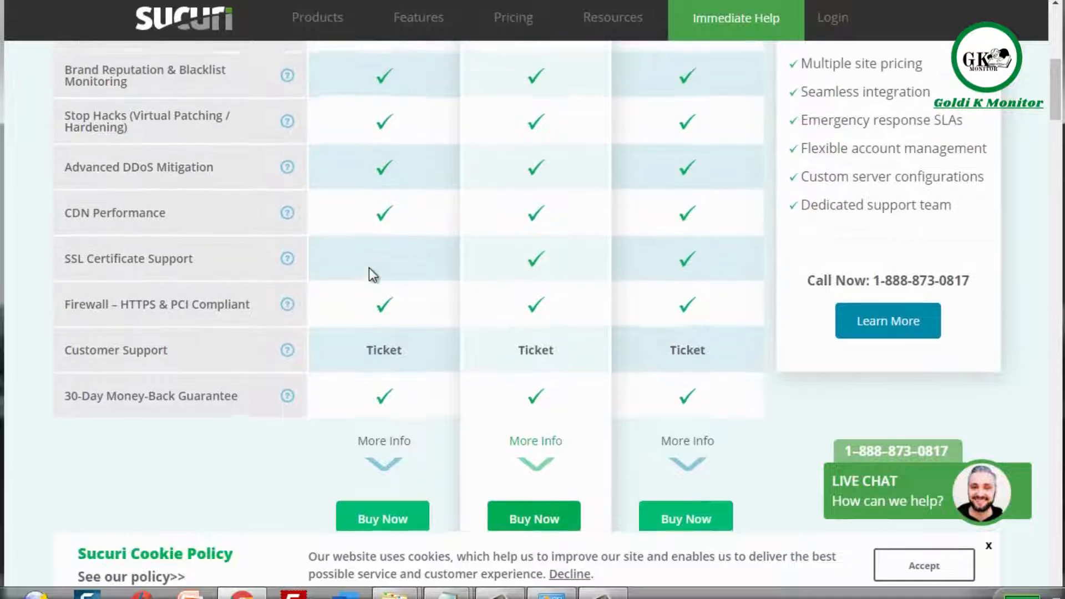
{"action": "scroll", "coordinate": [368, 271], "scroll_direction": "up", "scroll_amount": 1}
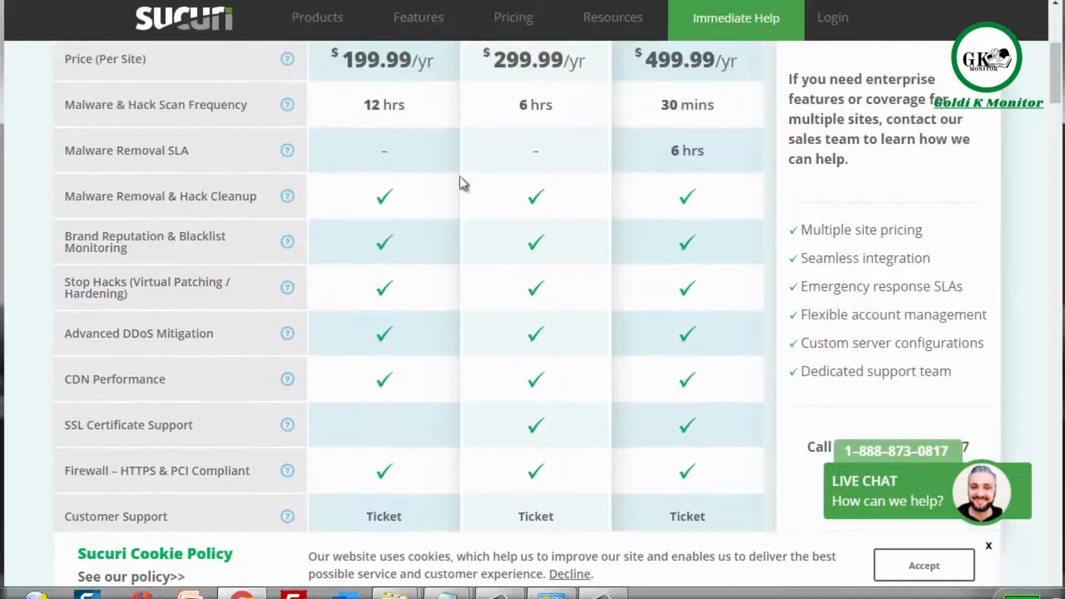
{"action": "mouse_move", "coordinate": [638, 11]}
{"action": "mouse_move", "coordinate": [418, 16]}
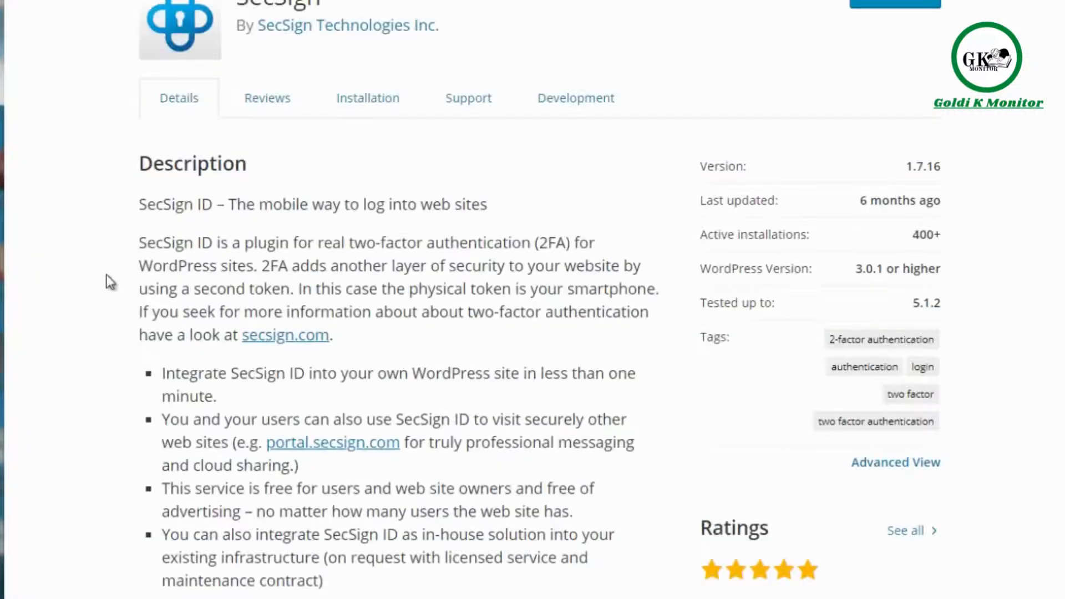
{"action": "scroll", "coordinate": [108, 275], "scroll_direction": "up", "scroll_amount": 5}
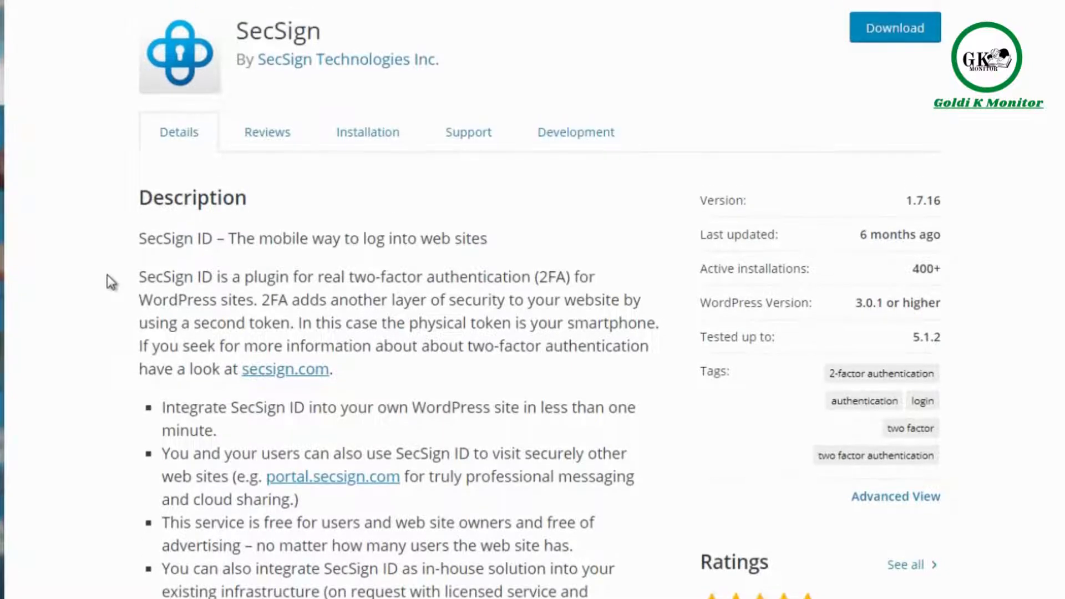
{"action": "scroll", "coordinate": [108, 275], "scroll_direction": "up", "scroll_amount": 5}
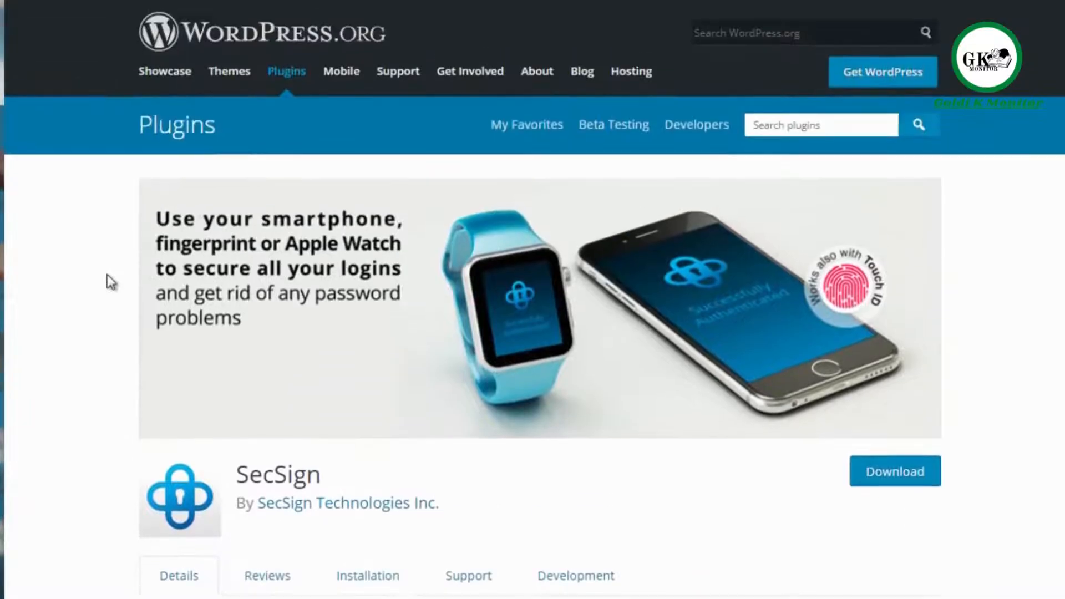
{"action": "scroll", "coordinate": [108, 275], "scroll_direction": "down", "scroll_amount": 1}
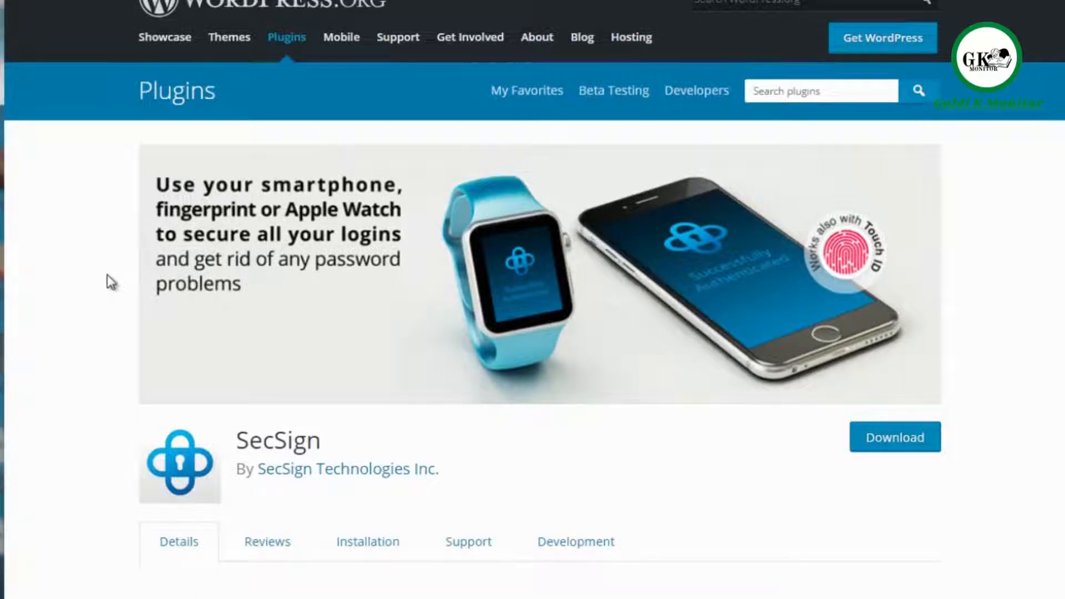
{"action": "scroll", "coordinate": [109, 276], "scroll_direction": "down", "scroll_amount": 4}
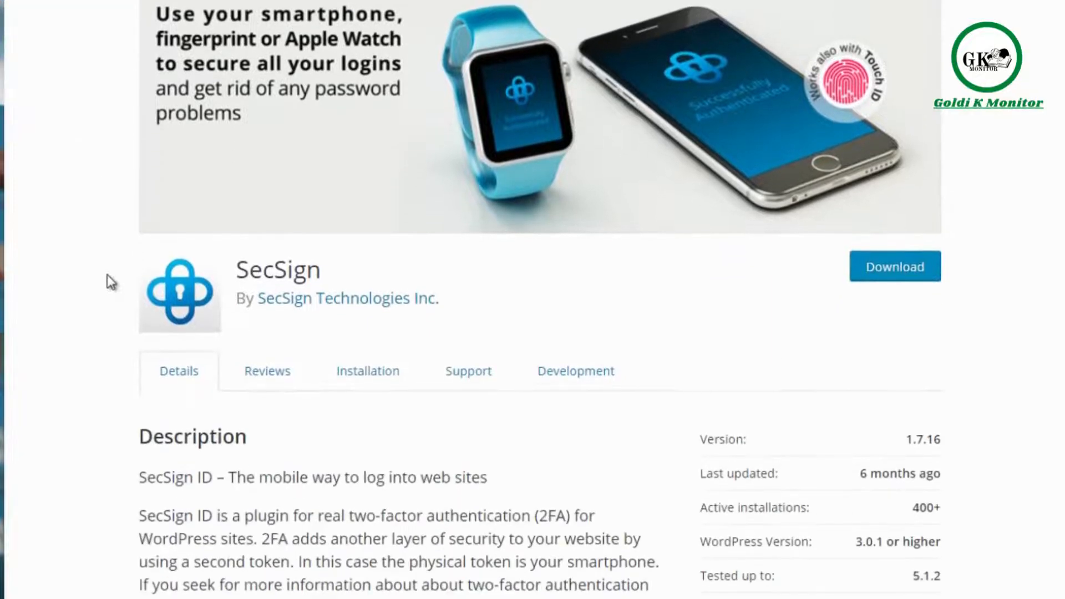
{"action": "scroll", "coordinate": [109, 275], "scroll_direction": "down", "scroll_amount": 3}
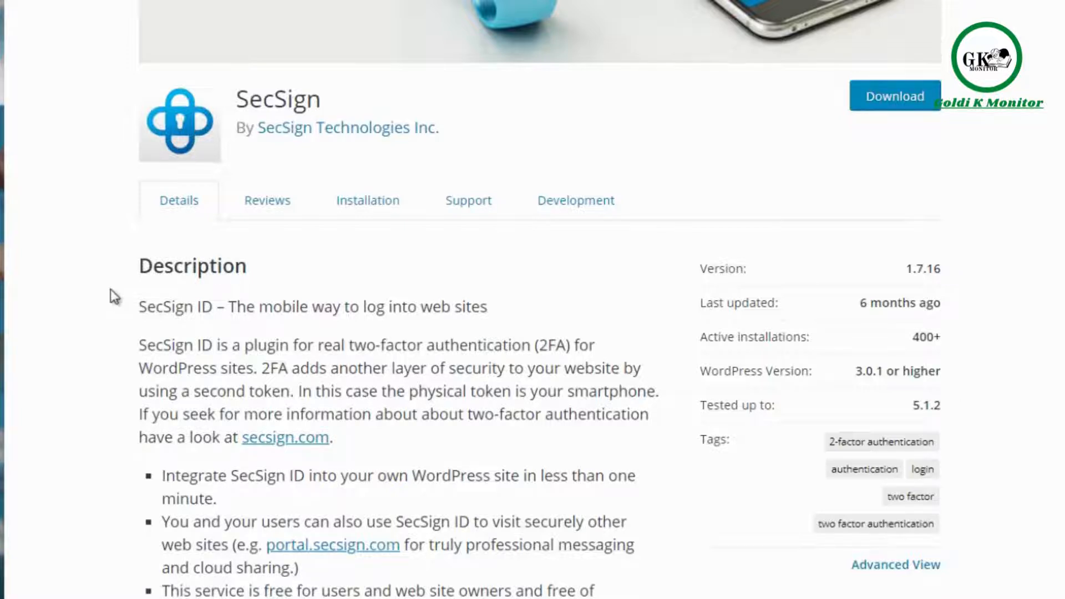
{"action": "scroll", "coordinate": [111, 290], "scroll_direction": "up", "scroll_amount": 5}
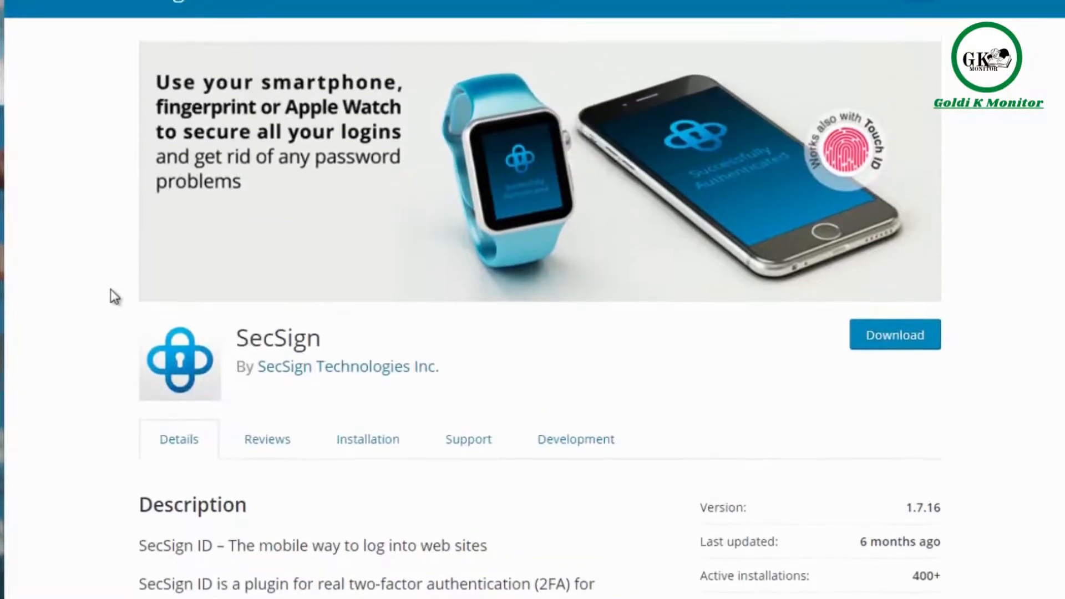
{"action": "scroll", "coordinate": [114, 296], "scroll_direction": "down", "scroll_amount": 1}
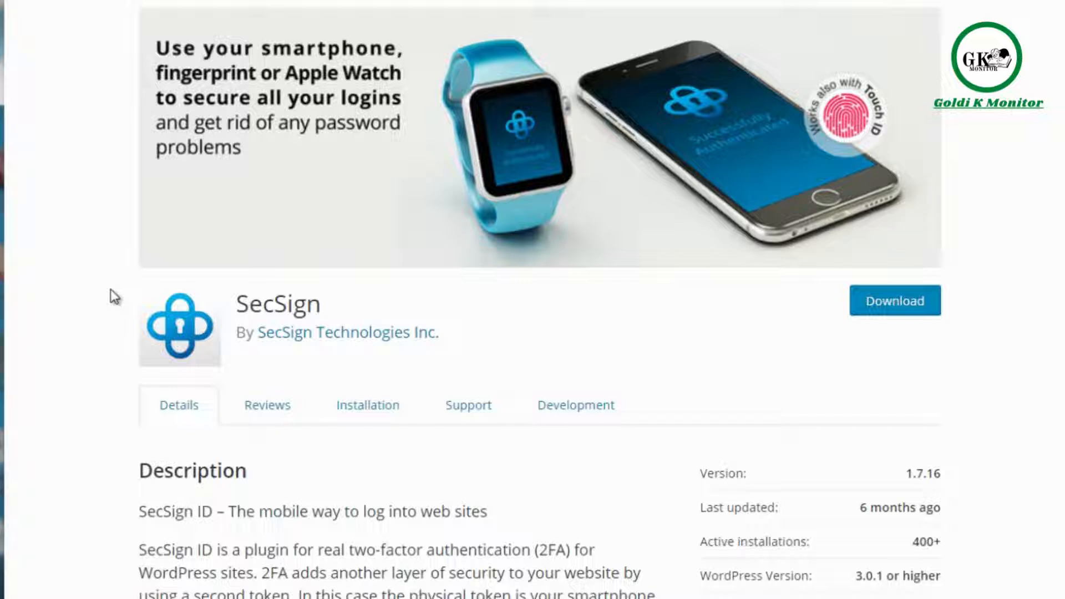
{"action": "scroll", "coordinate": [111, 289], "scroll_direction": "down", "scroll_amount": 1}
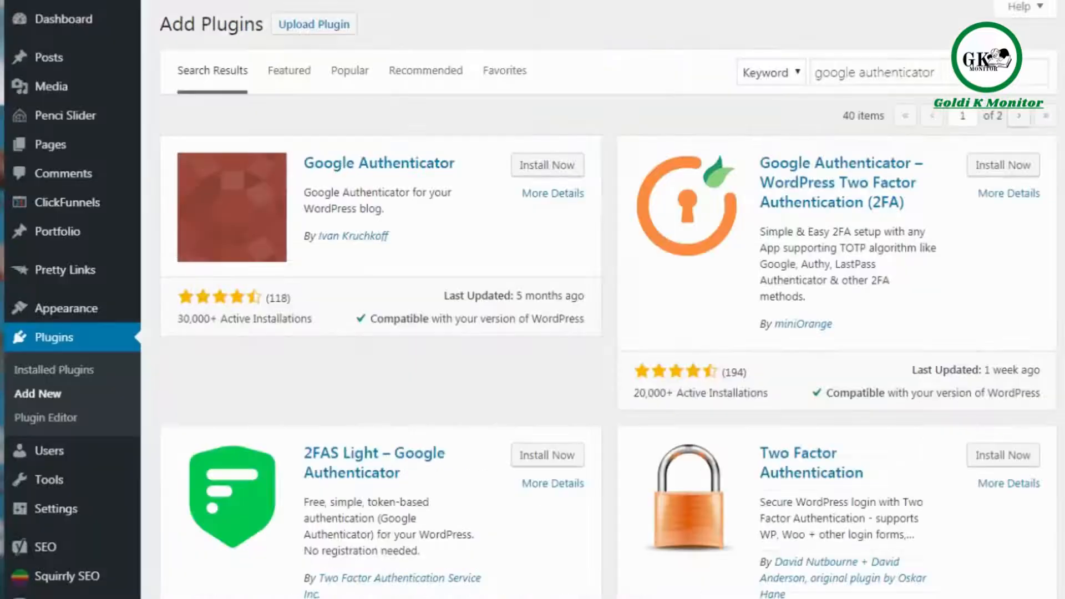
{"action": "left_click", "coordinate": [939, 71]}
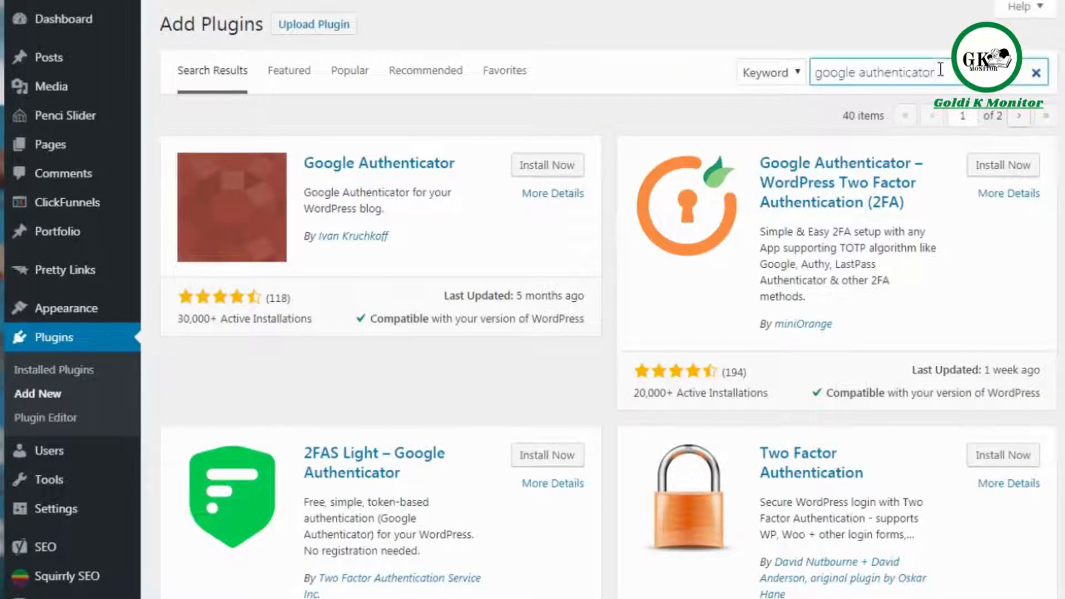
{"action": "triple_click", "coordinate": [940, 70]}
{"action": "type", "text": "se"}
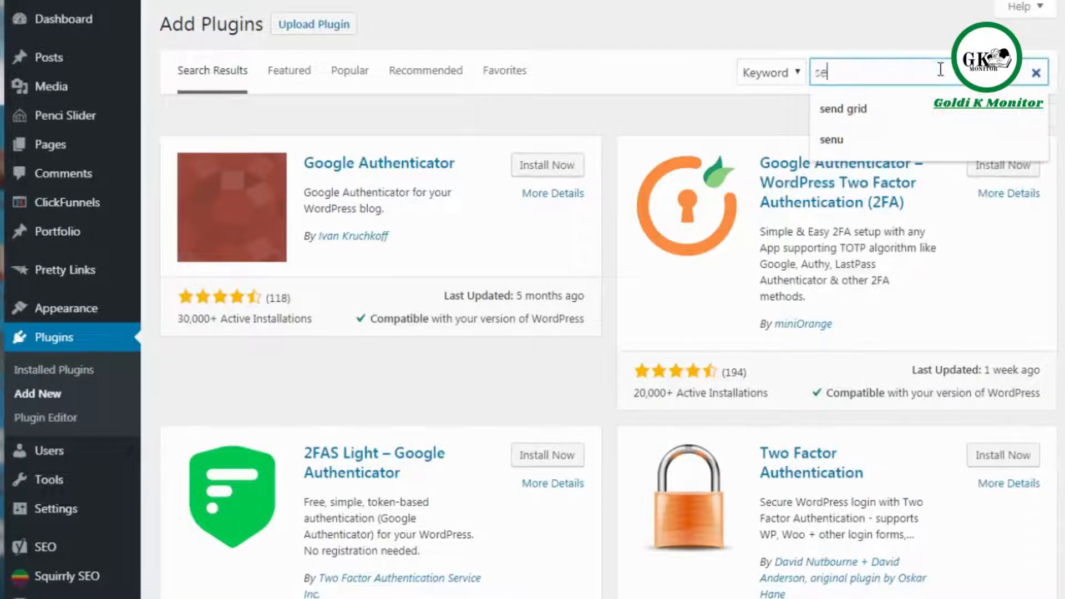
{"action": "type", "text": "csign"}
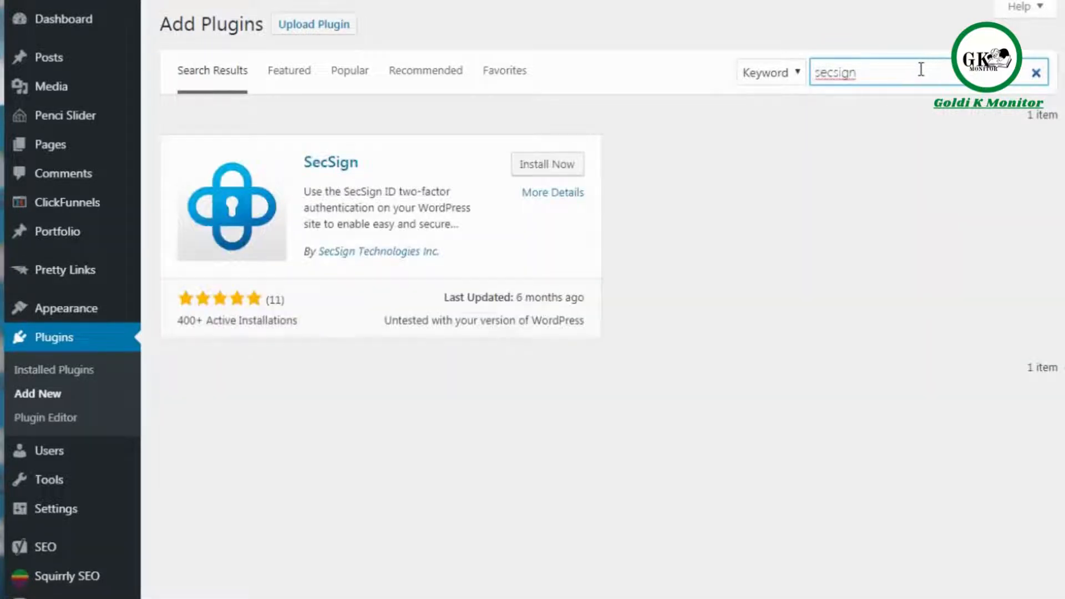
{"action": "left_click", "coordinate": [1037, 74]}
{"action": "left_click", "coordinate": [886, 78]}
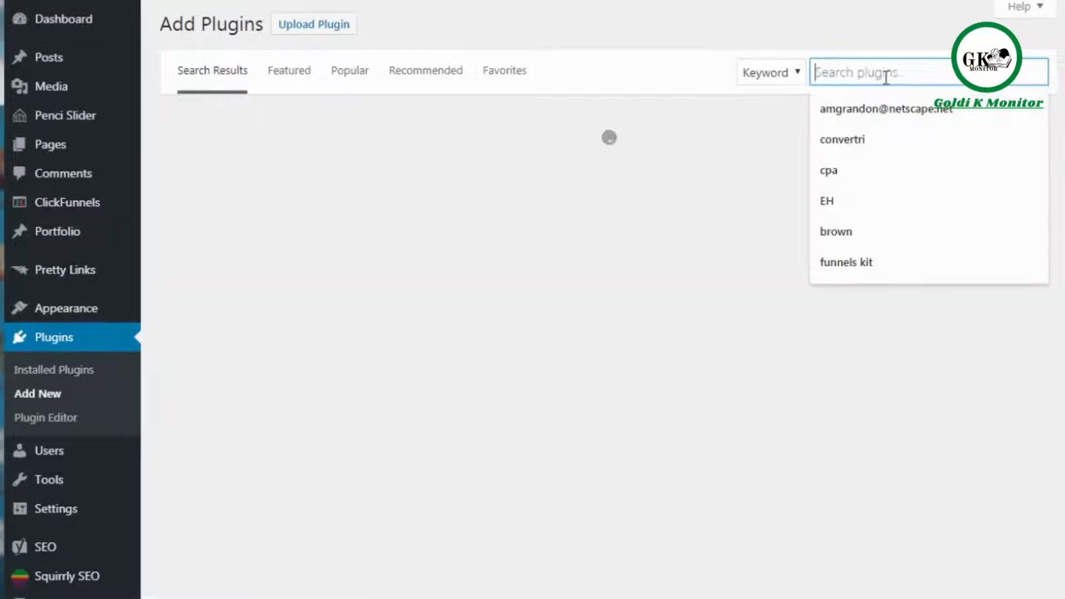
{"action": "type", "text": "google authenticator"}
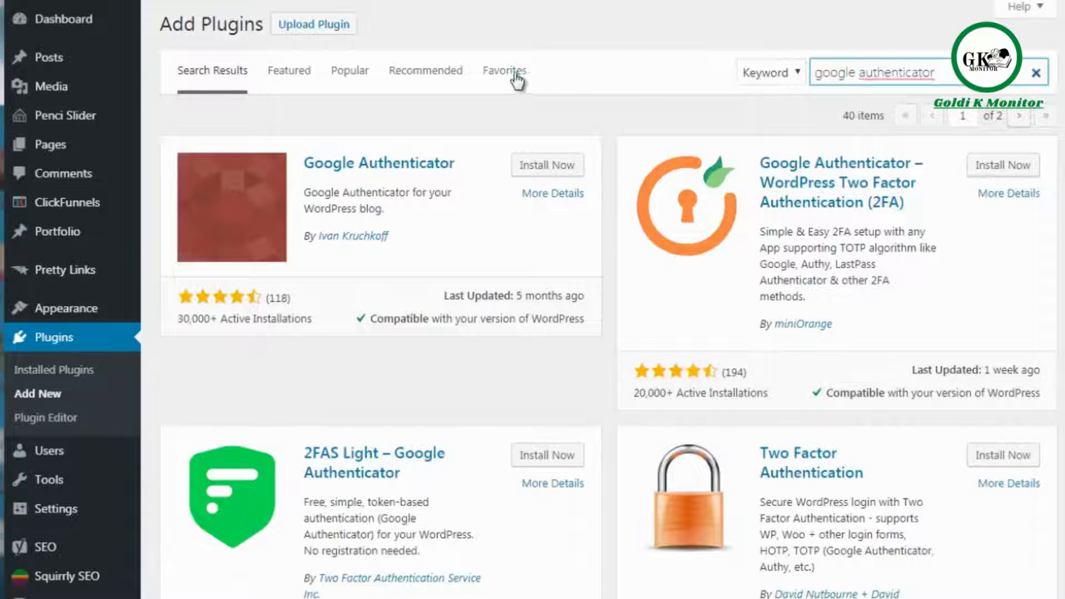
{"action": "left_click", "coordinate": [608, 125]}
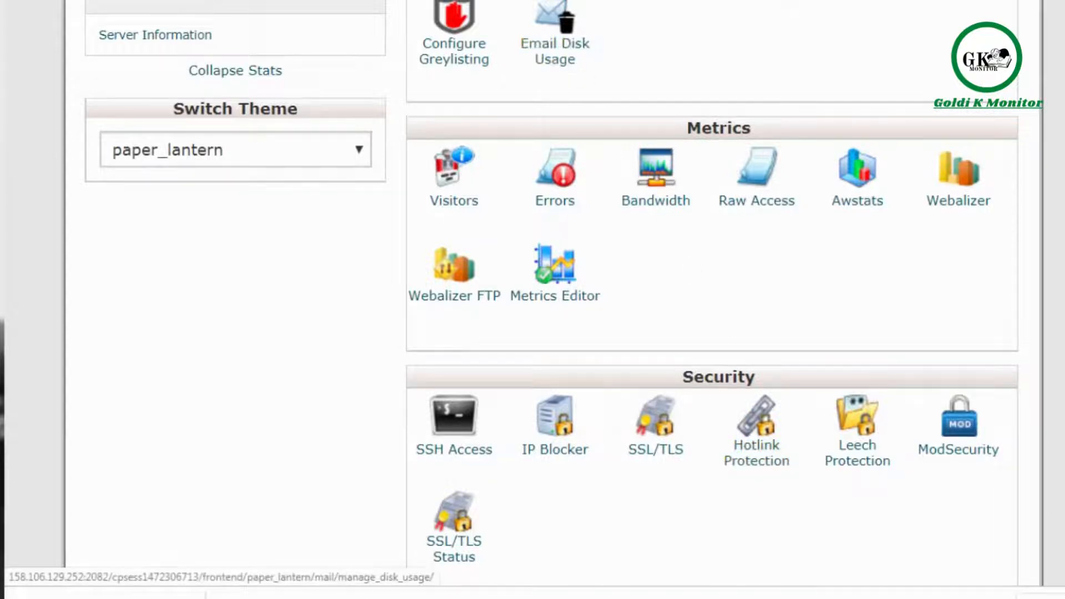
{"action": "left_click", "coordinate": [756, 427]}
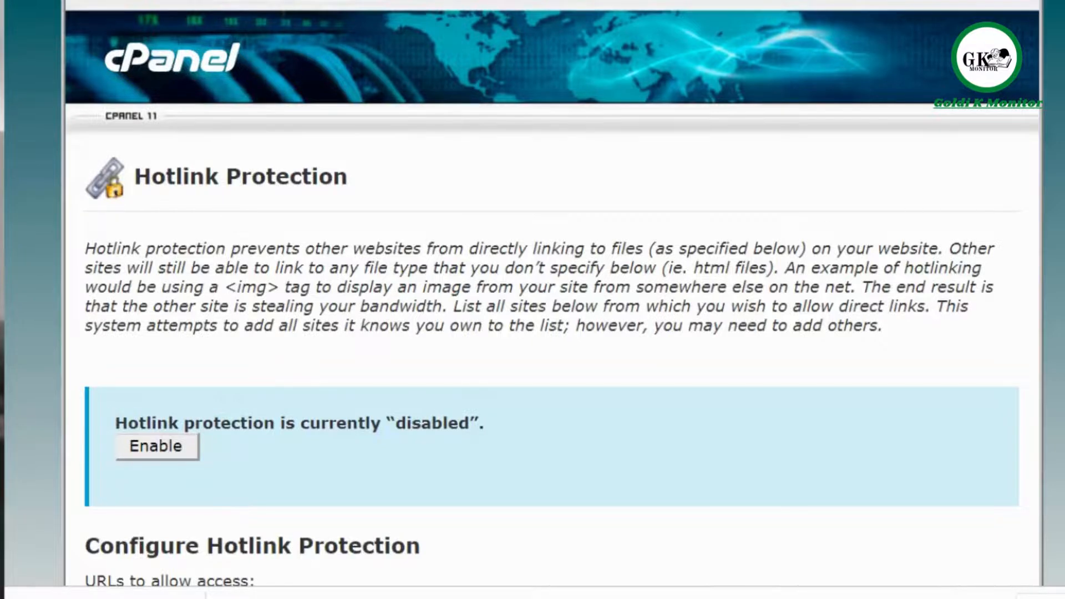
{"action": "scroll", "coordinate": [800, 321], "scroll_direction": "down", "scroll_amount": 5}
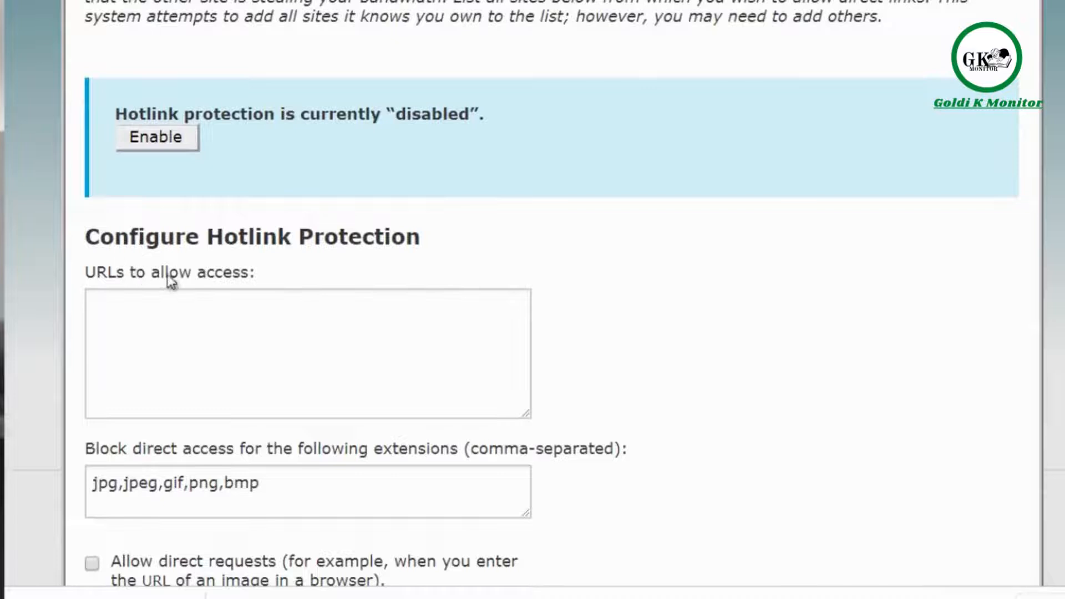
{"action": "left_click", "coordinate": [273, 329]}
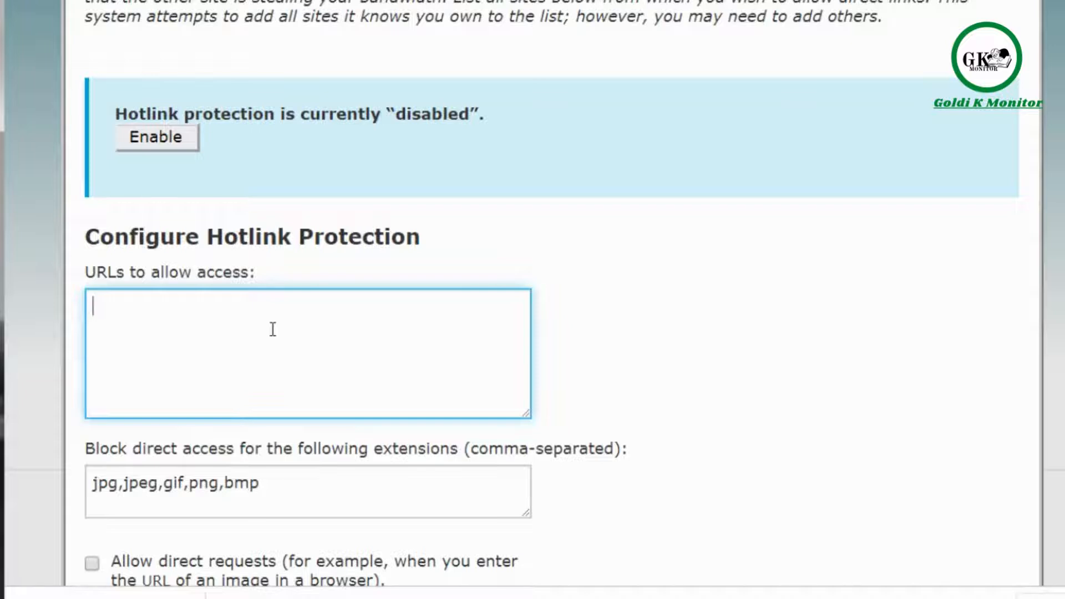
{"action": "type", "text": "www."}
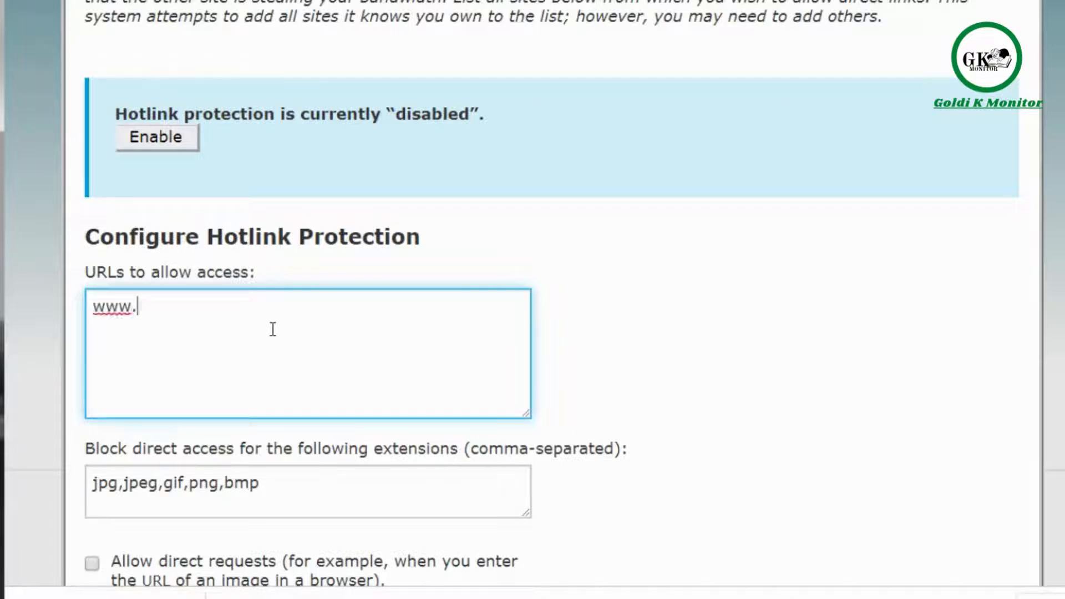
{"action": "type", "text": "yourdom"}
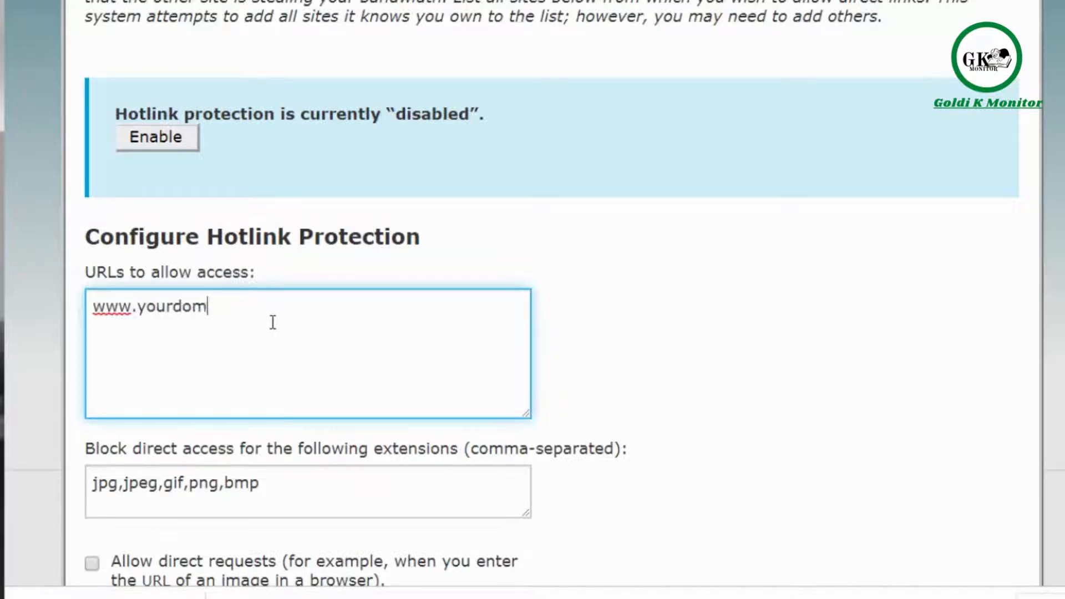
{"action": "type", "text": "ain.com"}
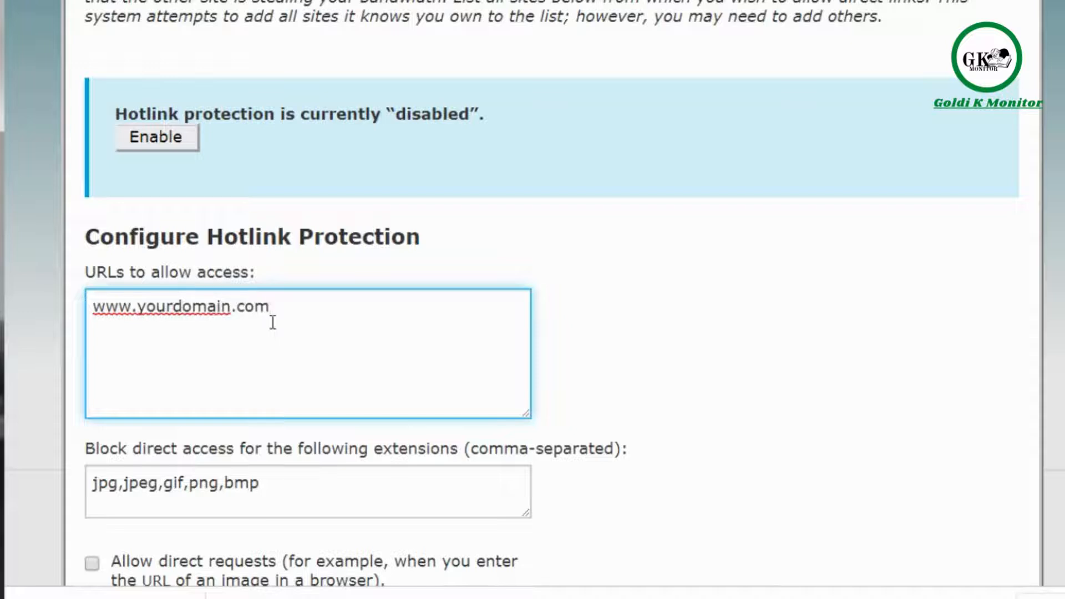
{"action": "key", "text": "Return"}
{"action": "type", "text": "http://"}
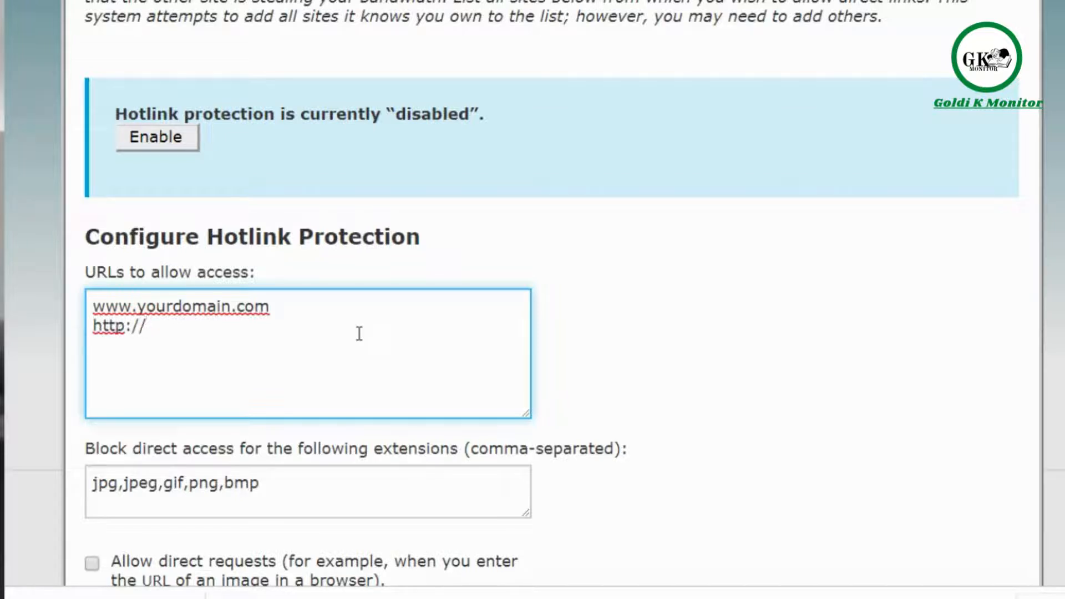
{"action": "type", "text": "www.yourdomain.com"}
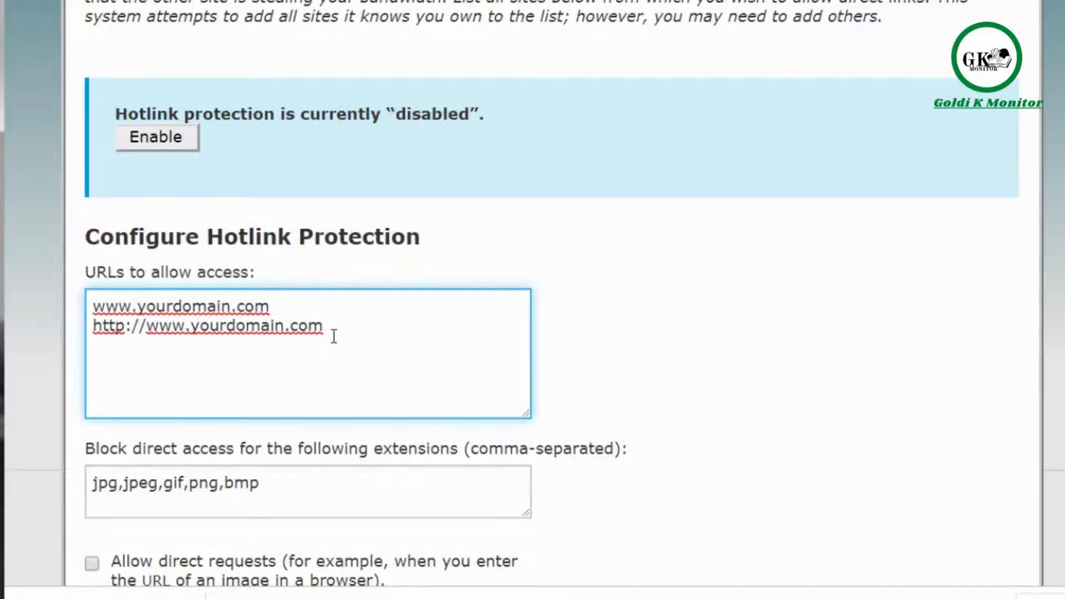
{"action": "left_click", "coordinate": [126, 332]}
{"action": "type", "text": "s"}
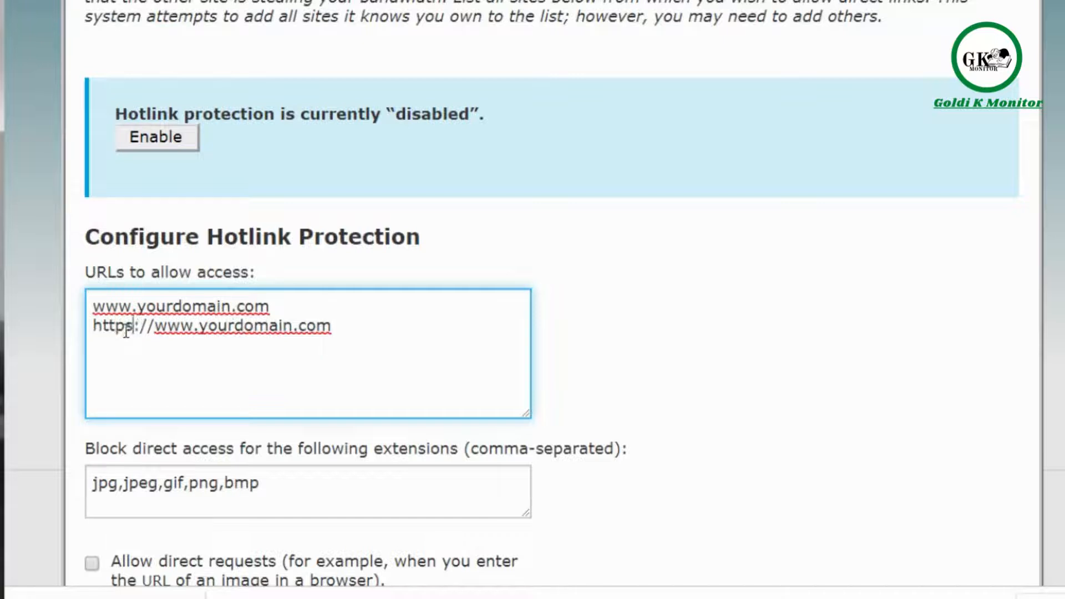
{"action": "left_click", "coordinate": [358, 331]}
{"action": "key", "text": "Return"}
{"action": "type", "text": "www."}
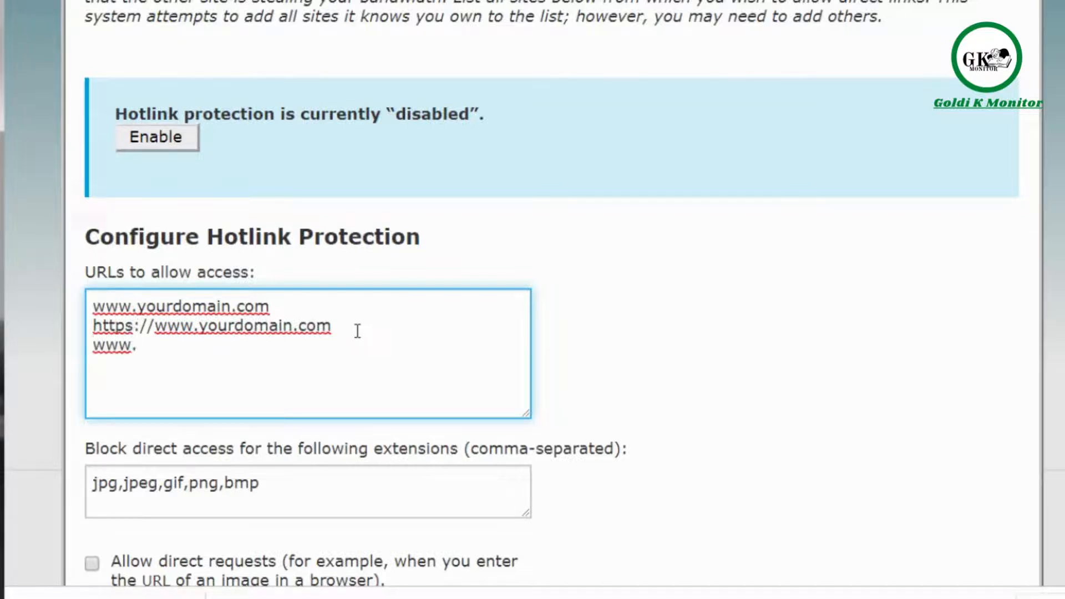
{"action": "type", "text": "yoursistersite.co"}
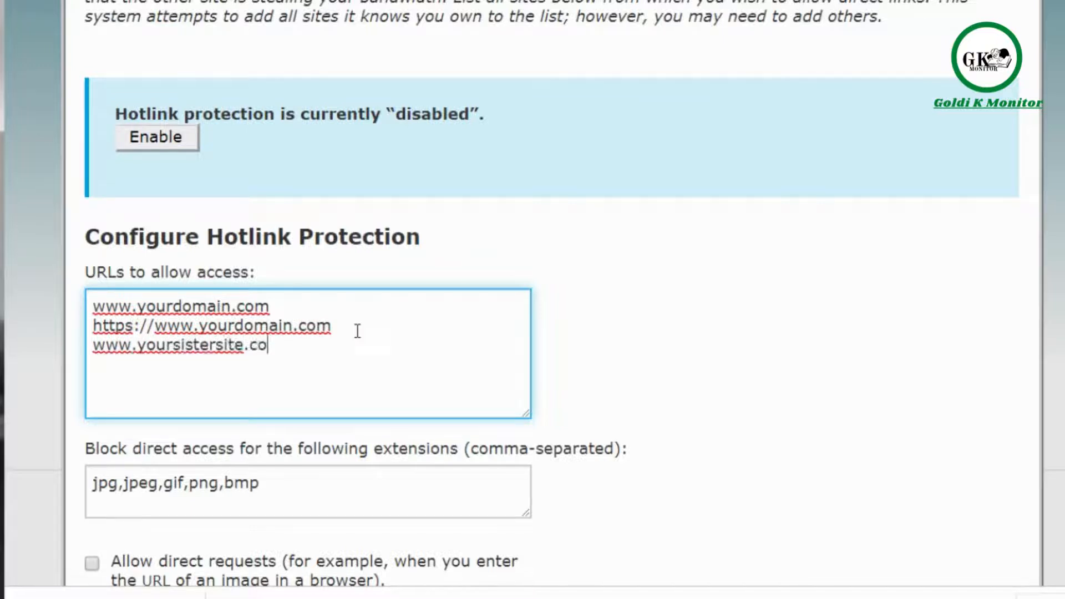
{"action": "type", "text": "m"}
{"action": "left_click", "coordinate": [554, 409]}
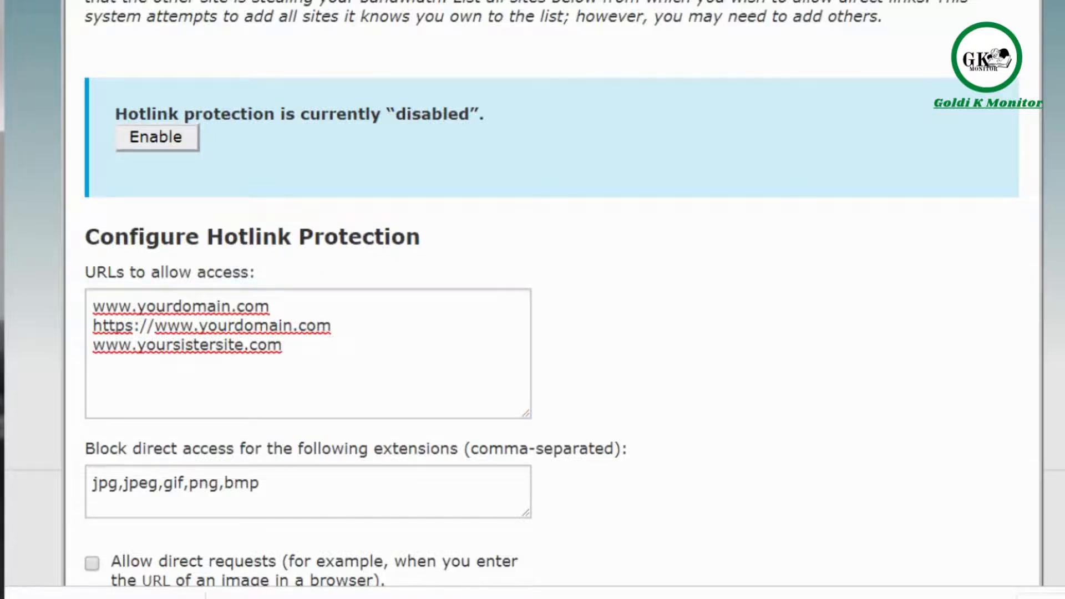
- Append mp3, zip and mp4 after bmp in the blocked extensions list
{"action": "scroll", "coordinate": [665, 344], "scroll_direction": "down", "scroll_amount": 1}
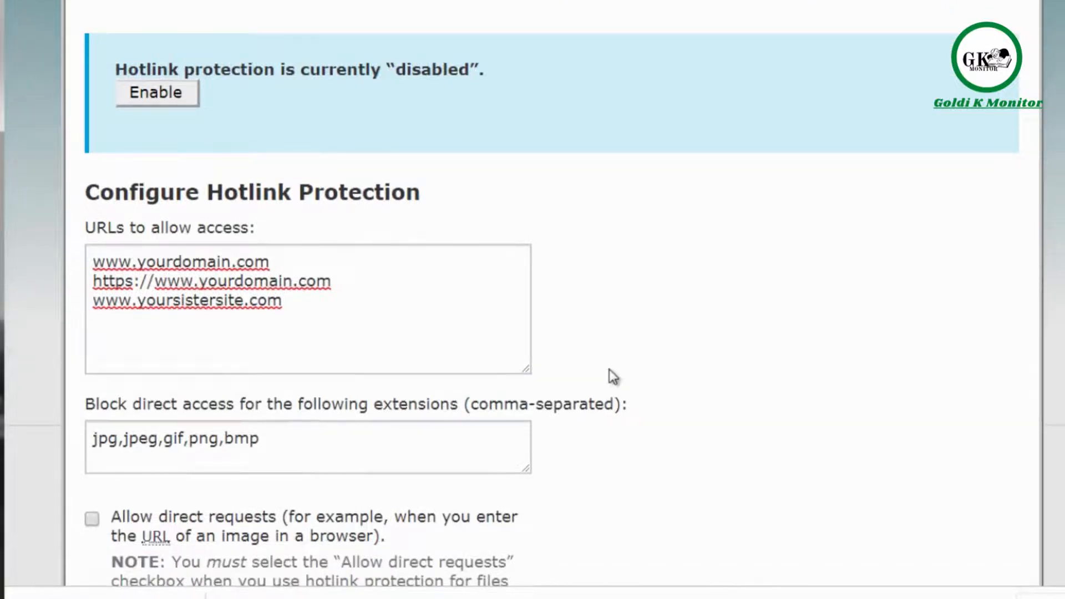
{"action": "left_click", "coordinate": [450, 316]}
{"action": "left_click", "coordinate": [561, 365]}
{"action": "scroll", "coordinate": [533, 300], "scroll_direction": "down", "scroll_amount": 1}
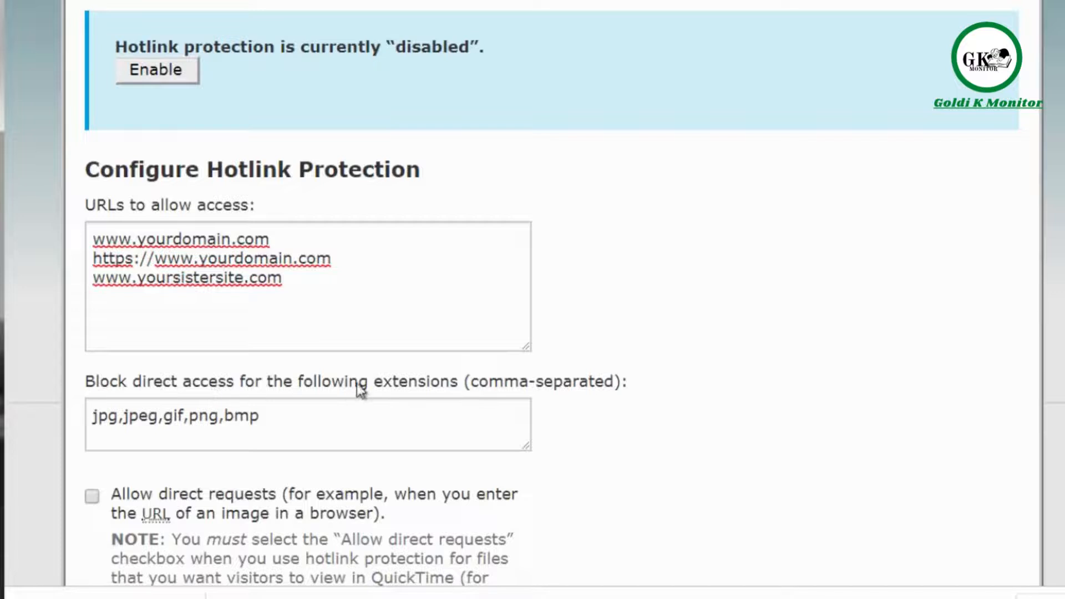
{"action": "left_click", "coordinate": [305, 413]}
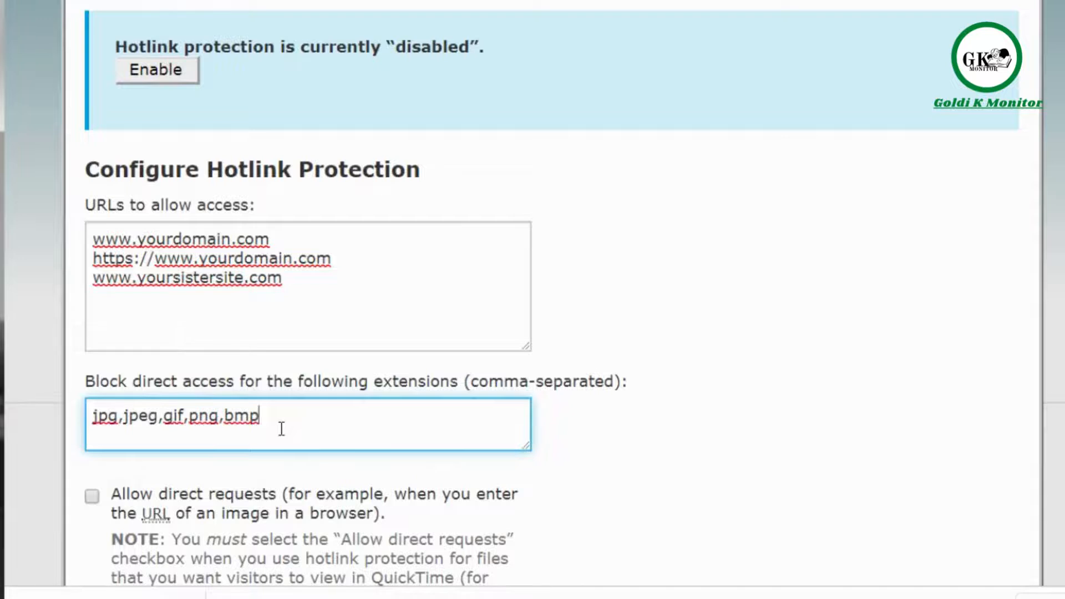
{"action": "type", "text": ", mp3,zip,mp"}
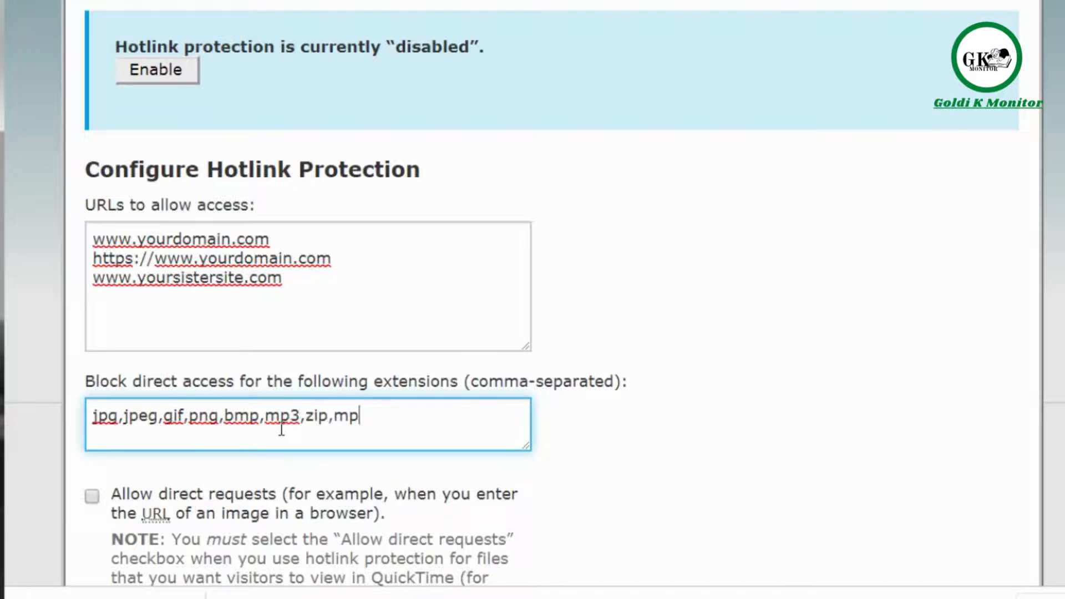
{"action": "type", "text": "4"}
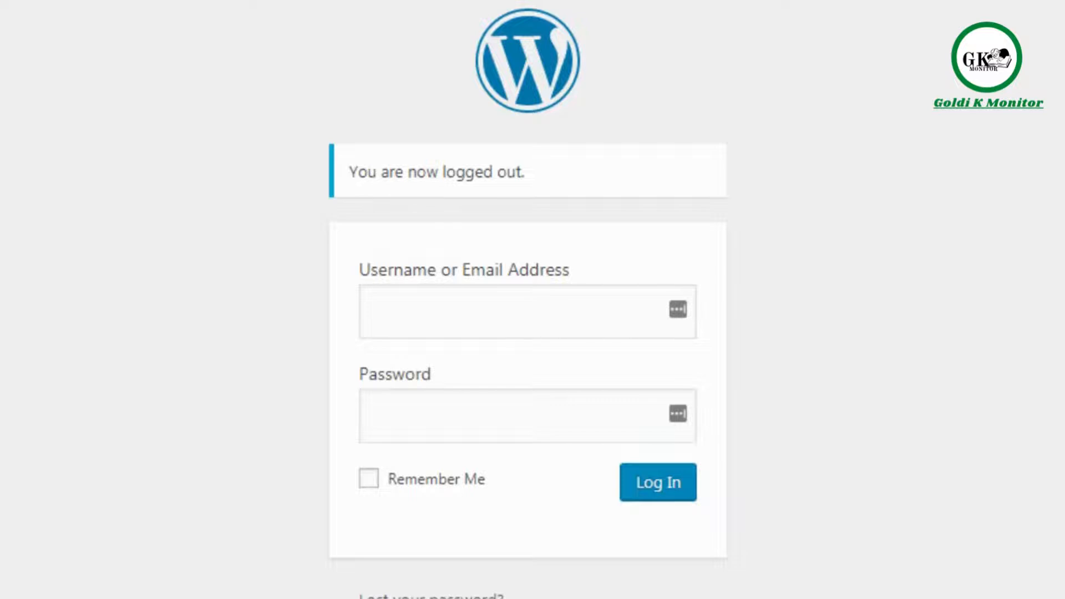
- Enter admin as the login username, then paste yourdomain over it
{"action": "type", "text": "admin"}
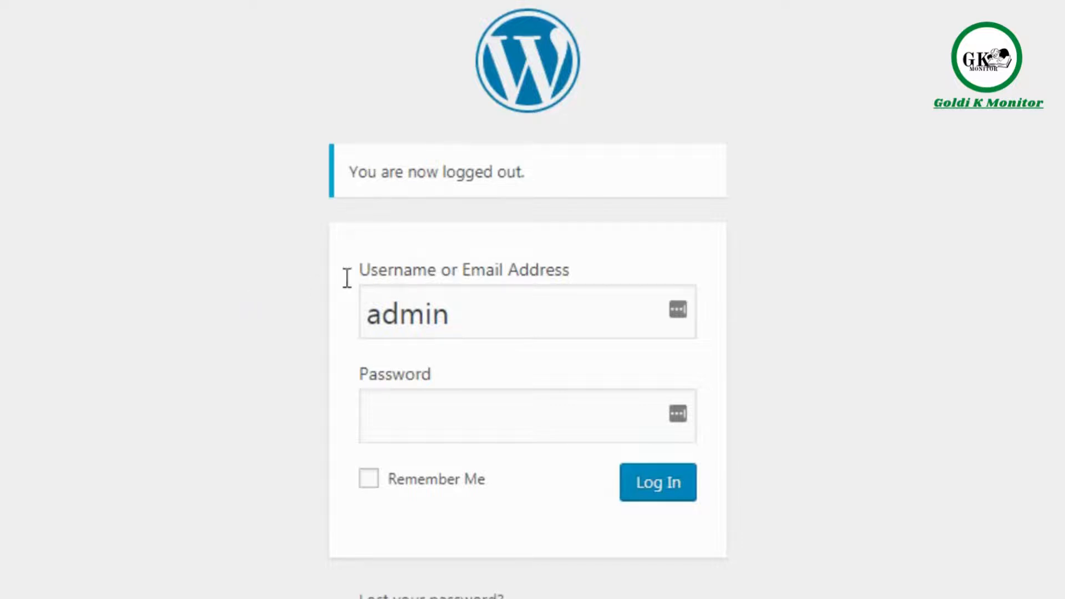
{"action": "left_click_drag", "start_coordinate": [452, 313], "coordinate": [355, 319]}
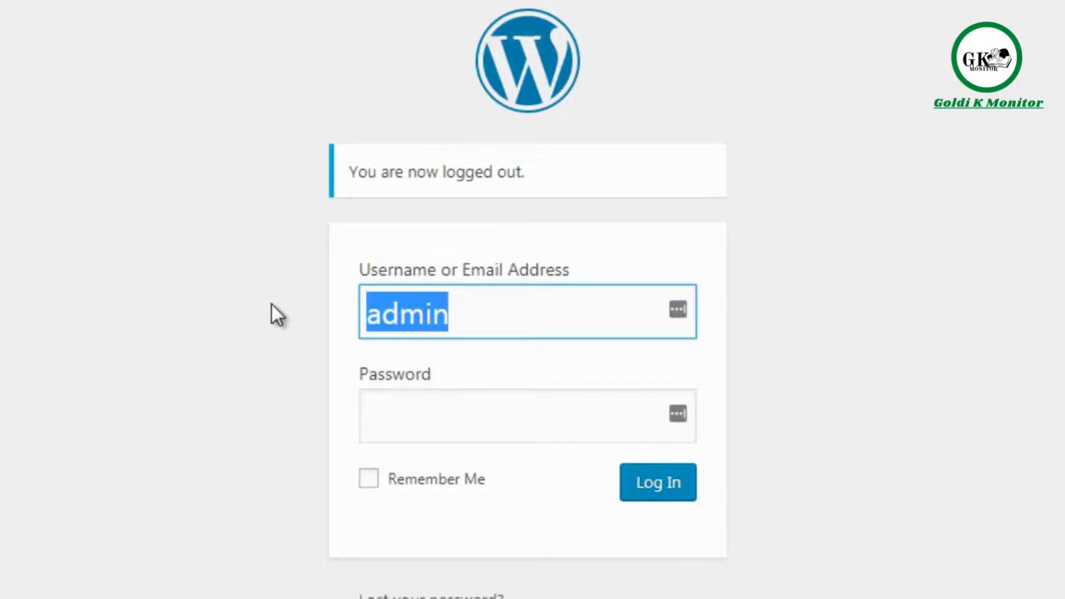
{"action": "type", "text": "yourdomain"}
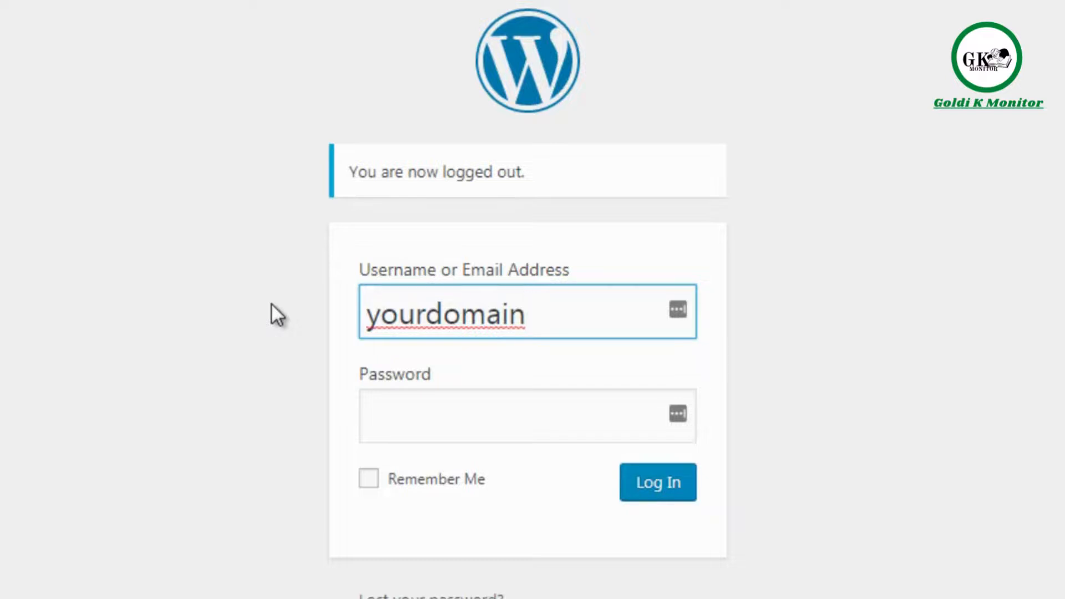
- Launch a blank Notepad document from the Start menu over the WordPress login page
{"action": "left_click", "coordinate": [398, 419]}
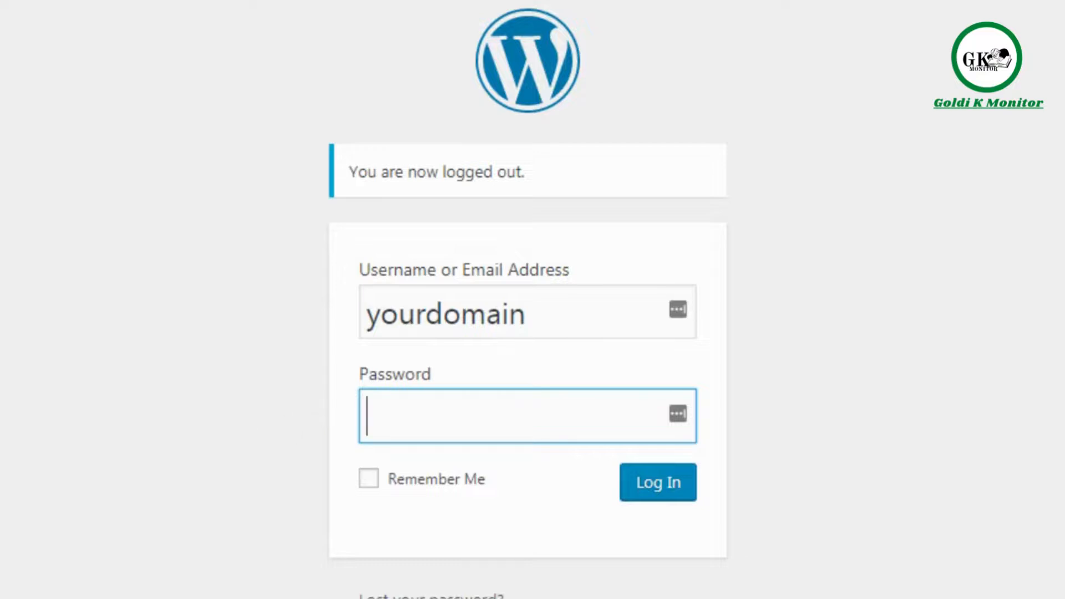
{"action": "key", "text": "super"}
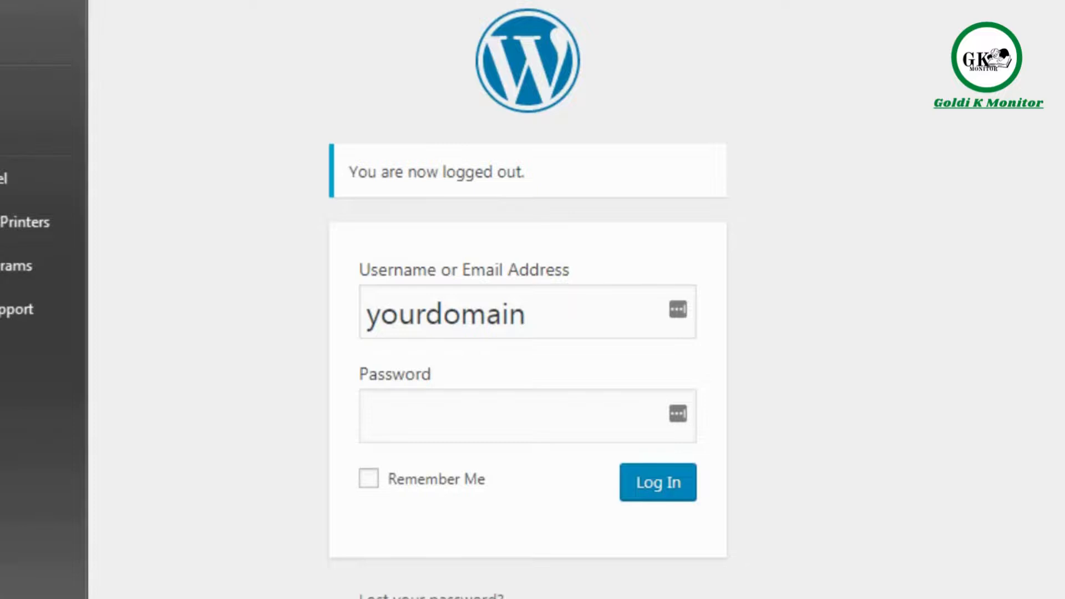
{"action": "left_click", "coordinate": [0, 138]}
- Move Notepad over the login page and type a sample password of letters, digits and symbols
{"action": "left_click_drag", "start_coordinate": [224, 0], "coordinate": [345, 139]}
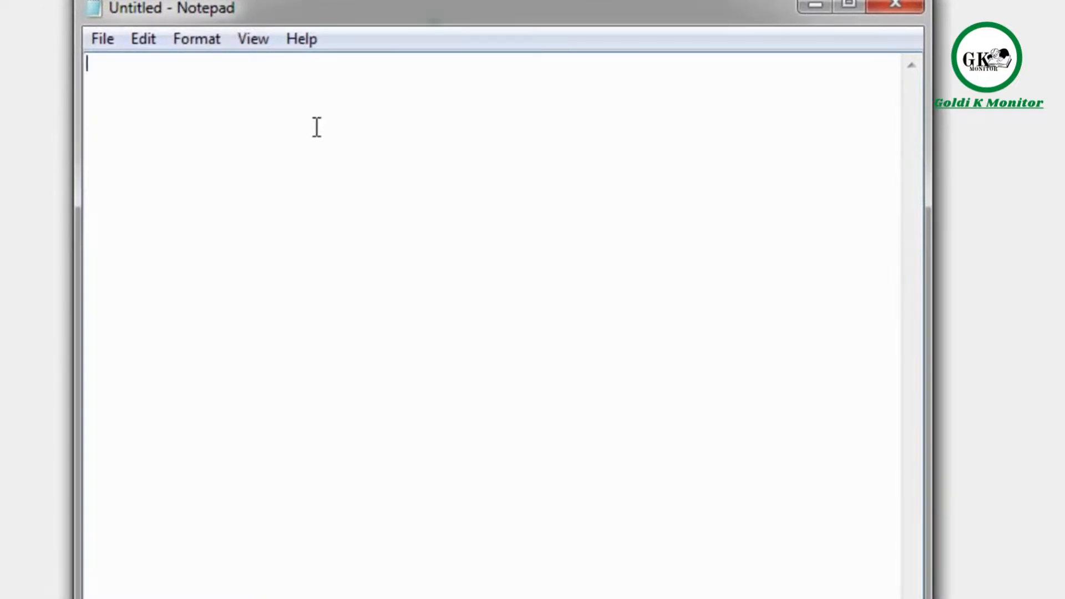
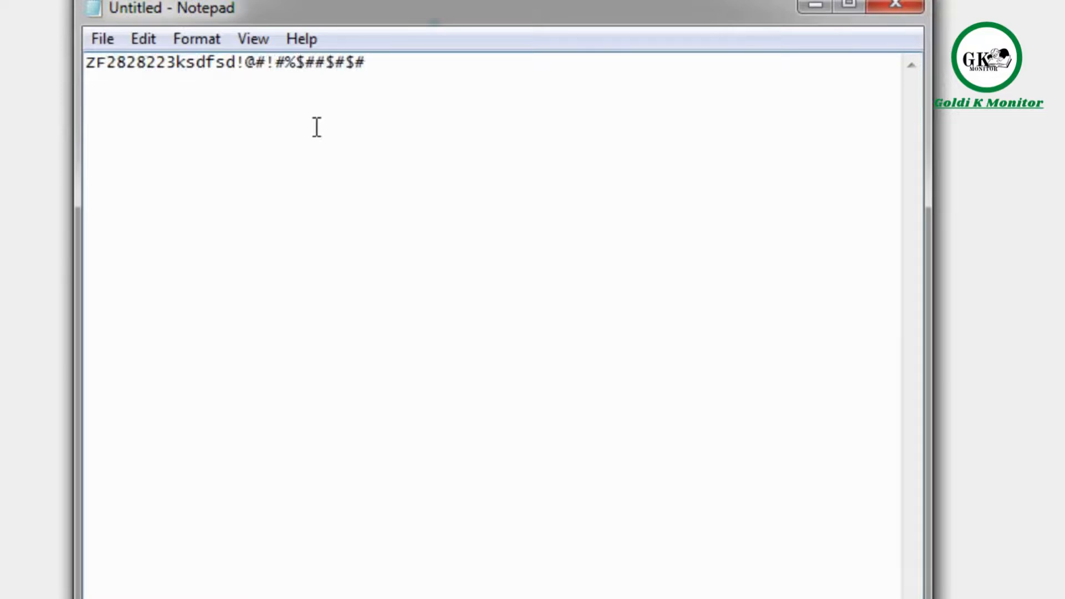
{"action": "left_click_drag", "start_coordinate": [407, 69], "coordinate": [72, 59]}
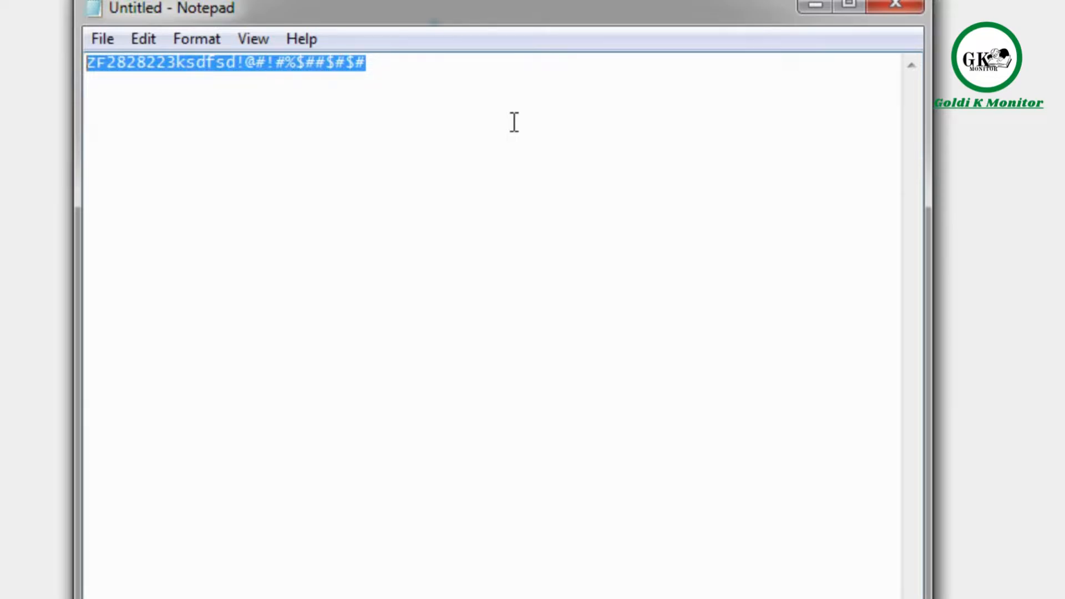
- Wrap the sample password in < and > angle brackets and select it all
{"action": "key", "text": "Left"}
{"action": "key", "text": "Right"}
{"action": "type", "text": ">"}
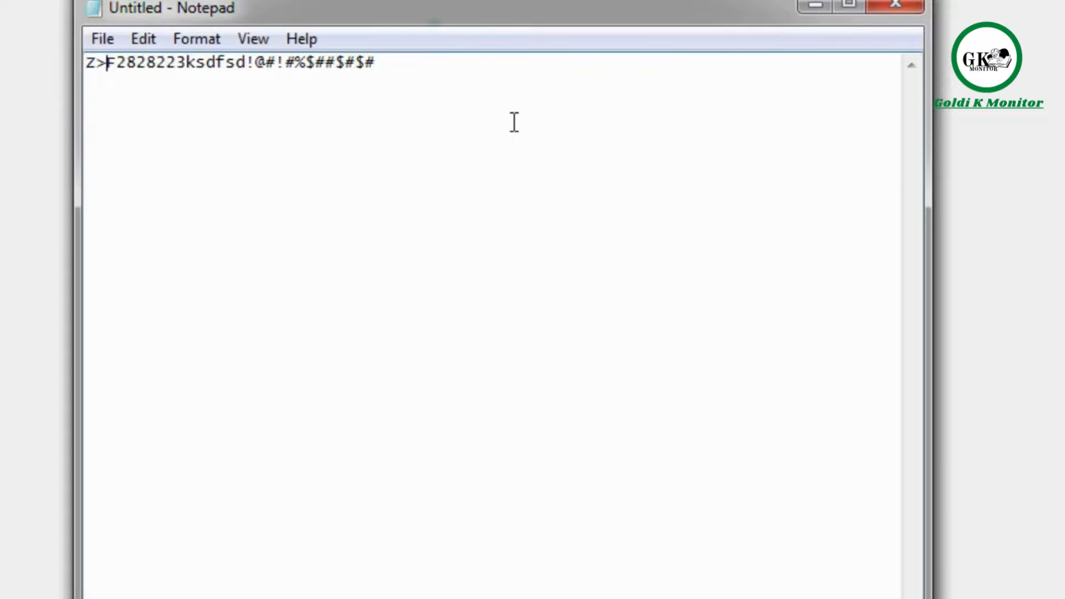
{"action": "key", "text": "BackSpace"}
{"action": "key", "text": "Left"}
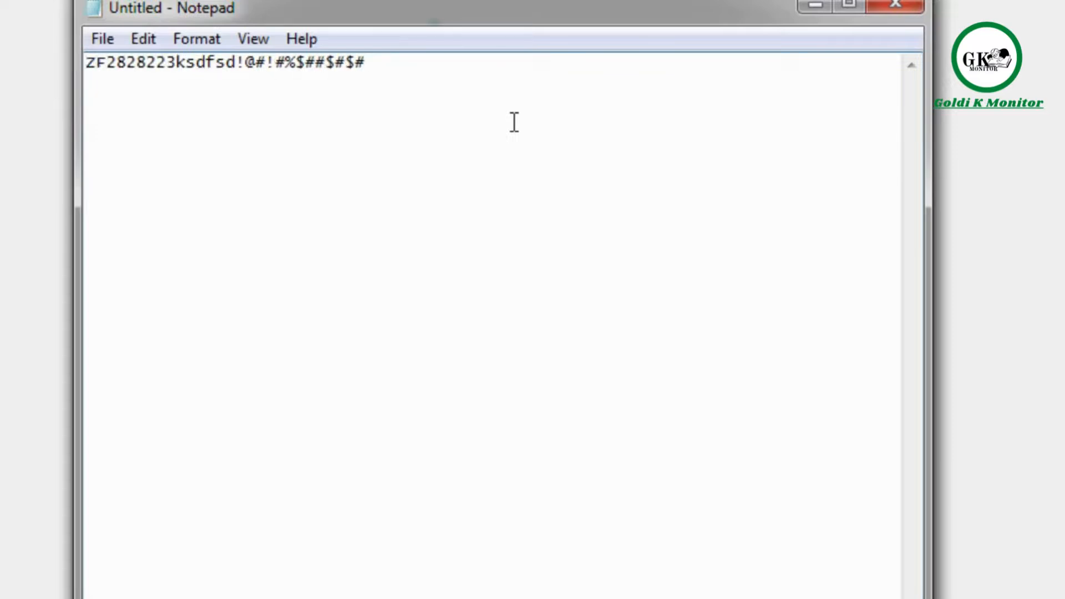
{"action": "type", "text": "<"}
{"action": "key", "text": "Right"}
{"action": "key", "text": "Right"}
{"action": "key", "text": "Right"}
{"action": "key", "text": "Right"}
{"action": "key", "text": "Right"}
{"action": "key", "text": "Right"}
{"action": "key", "text": "Right"}
{"action": "key", "text": "Right"}
{"action": "key", "text": "Right"}
{"action": "key", "text": "Right"}
{"action": "key", "text": "Right"}
{"action": "key", "text": "Right"}
{"action": "key", "text": "Right"}
{"action": "key", "text": "Right"}
{"action": "key", "text": "Right"}
{"action": "key", "text": "Right"}
{"action": "key", "text": "Right"}
{"action": "key", "text": "Right"}
{"action": "key", "text": "Right"}
{"action": "key", "text": "Right"}
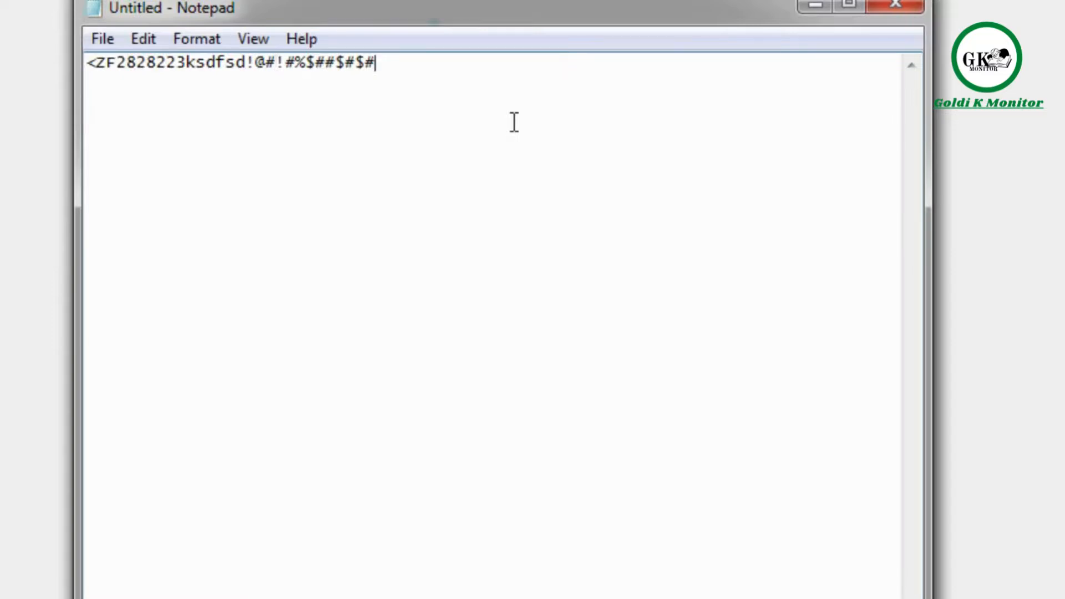
{"action": "type", "text": ">"}
{"action": "key", "text": "ctrl+a"}
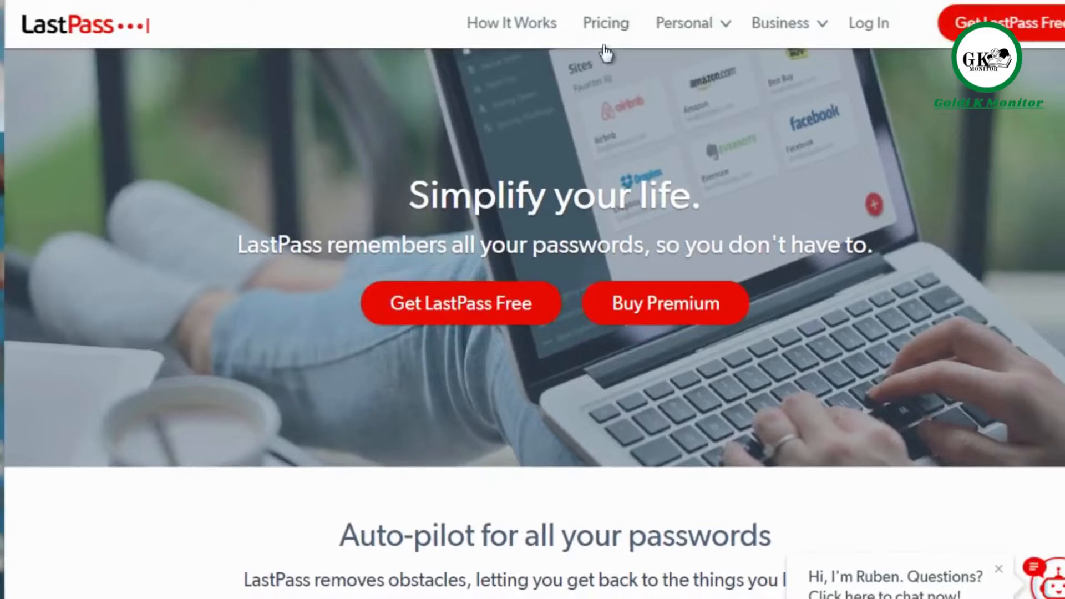
- Scroll the LastPass page down to the password vault screenshot, then back up slightly
{"action": "mouse_move", "coordinate": [671, 45]}
{"action": "mouse_move", "coordinate": [782, 38]}
{"action": "scroll", "coordinate": [532, 300], "scroll_direction": "down", "scroll_amount": 15}
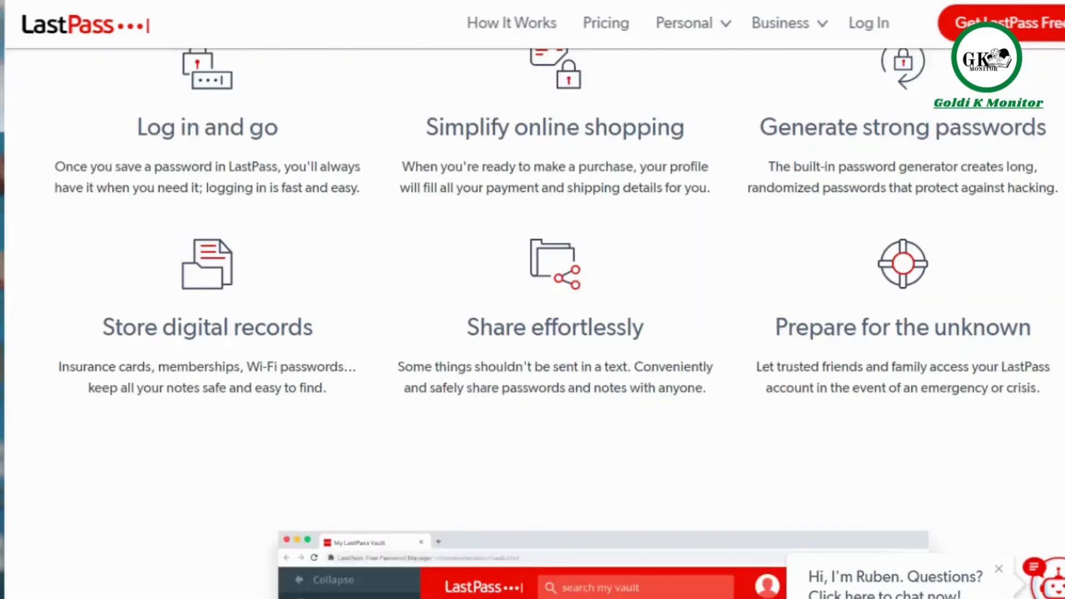
{"action": "scroll", "coordinate": [533, 322], "scroll_direction": "down", "scroll_amount": 3}
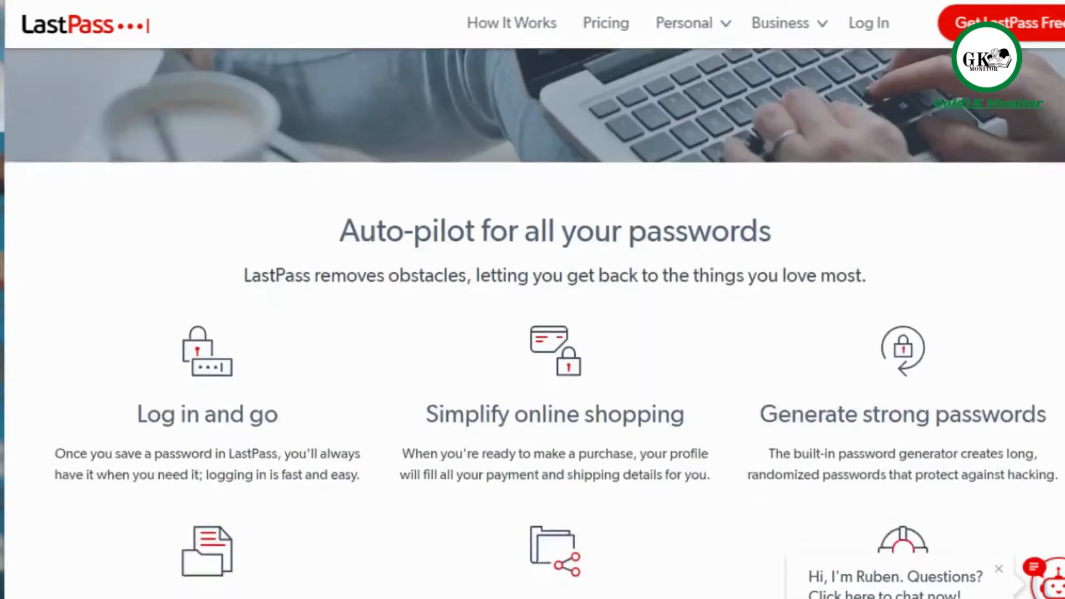
{"action": "scroll", "coordinate": [532, 321], "scroll_direction": "down", "scroll_amount": 12}
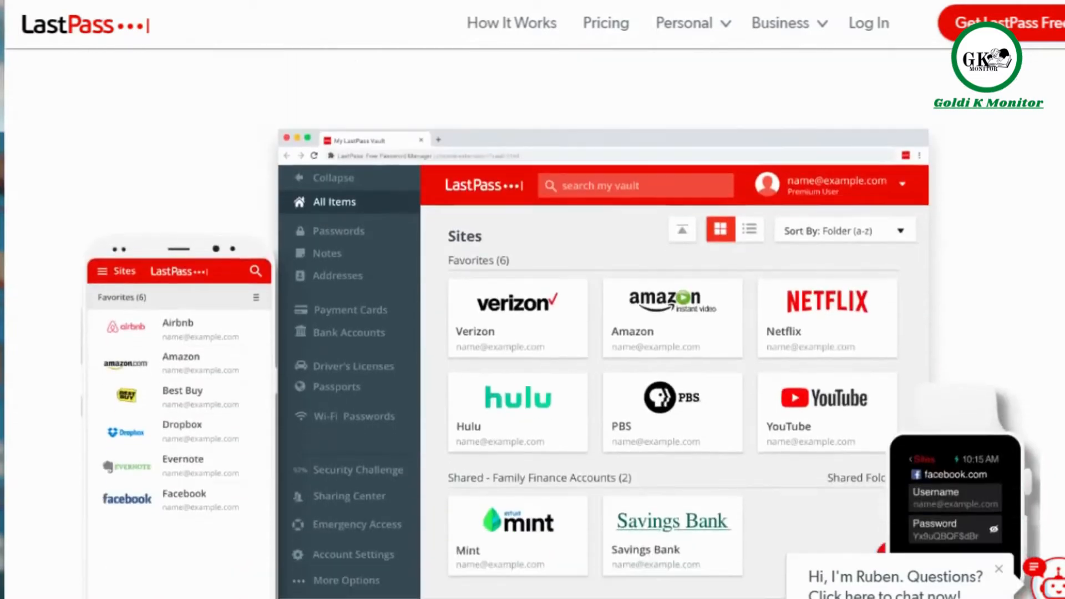
{"action": "scroll", "coordinate": [532, 322], "scroll_direction": "down", "scroll_amount": 2}
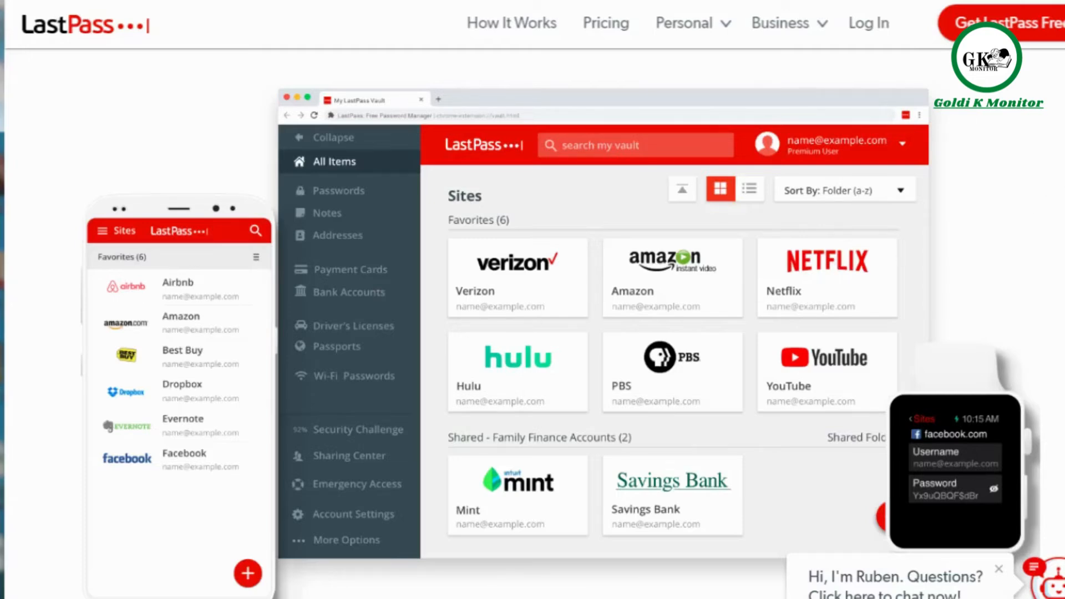
{"action": "scroll", "coordinate": [533, 322], "scroll_direction": "down", "scroll_amount": 10}
{"action": "scroll", "coordinate": [534, 74], "scroll_direction": "up", "scroll_amount": 7}
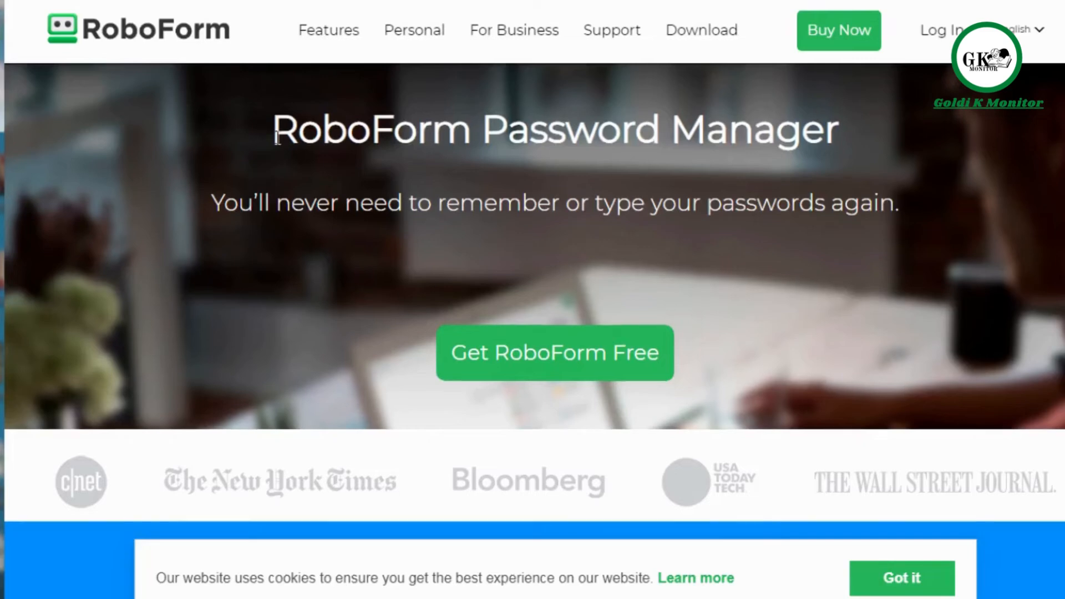
- Scroll the RoboForm homepage to the How It Works steps, from Install RoboForm to Single Click login
{"action": "scroll", "coordinate": [275, 136], "scroll_direction": "down", "scroll_amount": 5}
{"action": "scroll", "coordinate": [277, 139], "scroll_direction": "down", "scroll_amount": 4}
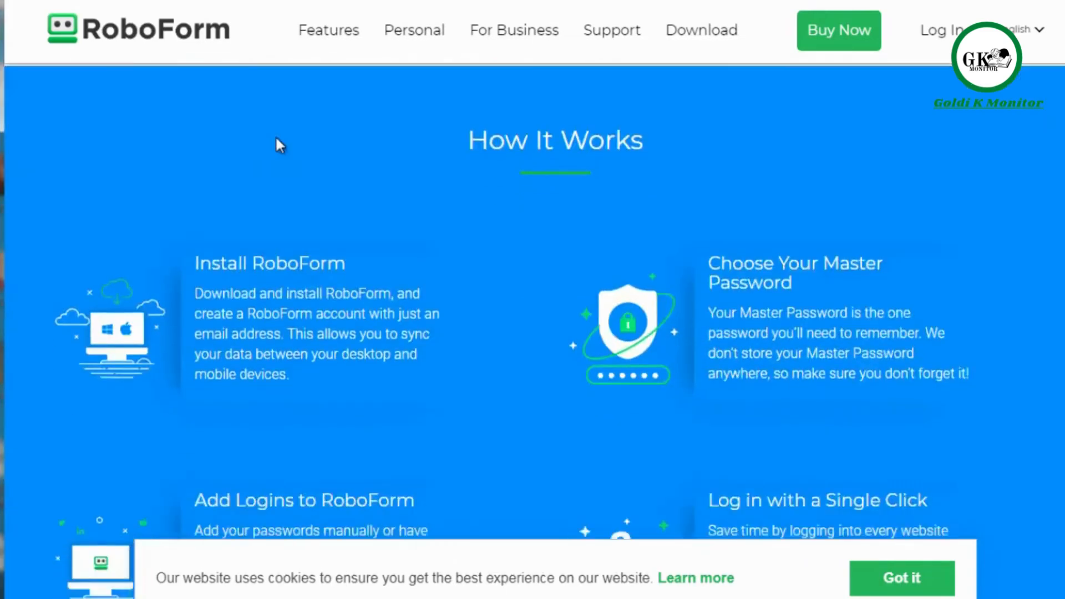
{"action": "scroll", "coordinate": [278, 143], "scroll_direction": "up", "scroll_amount": 1}
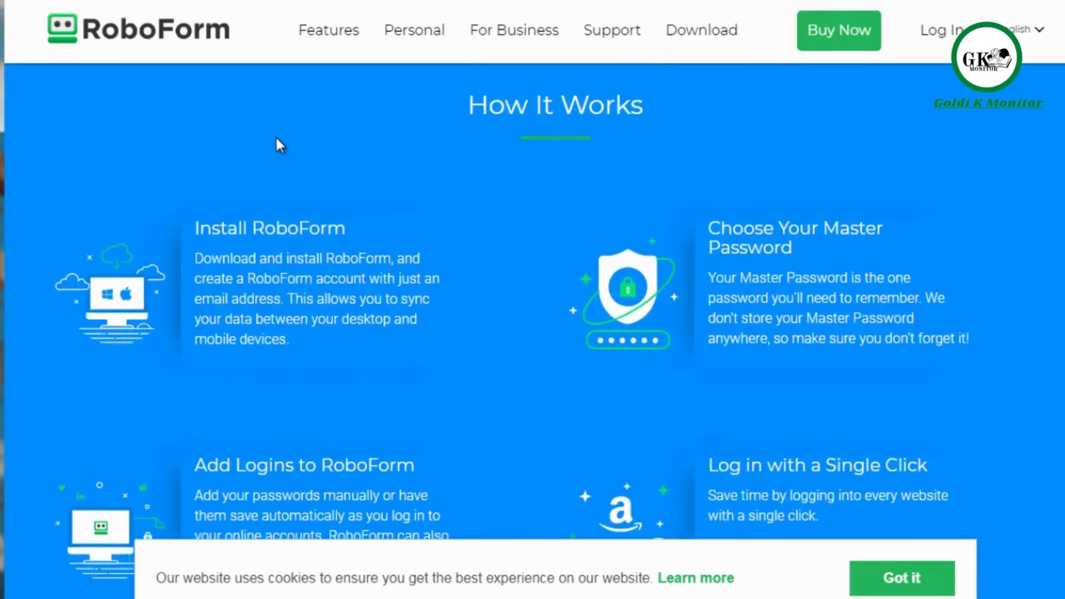